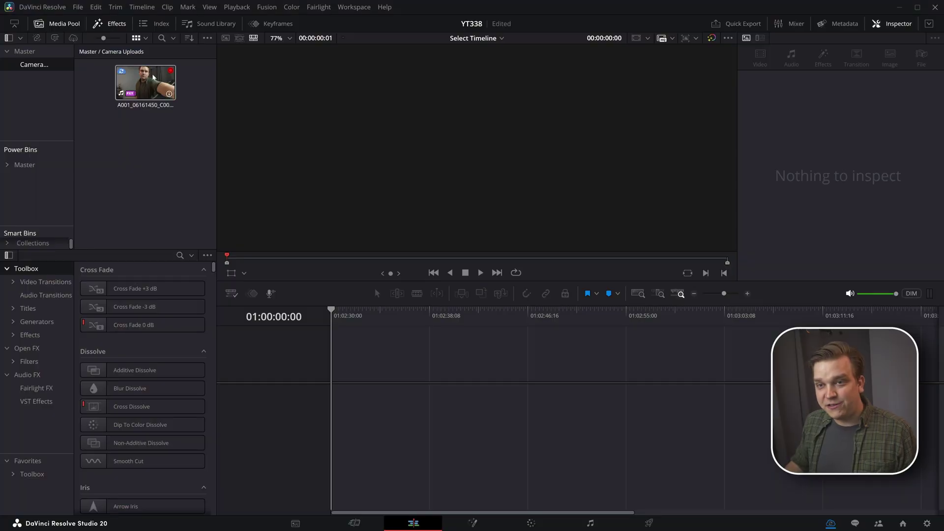
# Load the uploaded clip A001_06161450_C006.mp4 from the Camera Uploads bin into the viewer
pyautogui.moveTo(145, 82); pyautogui.dragTo(690, 263)
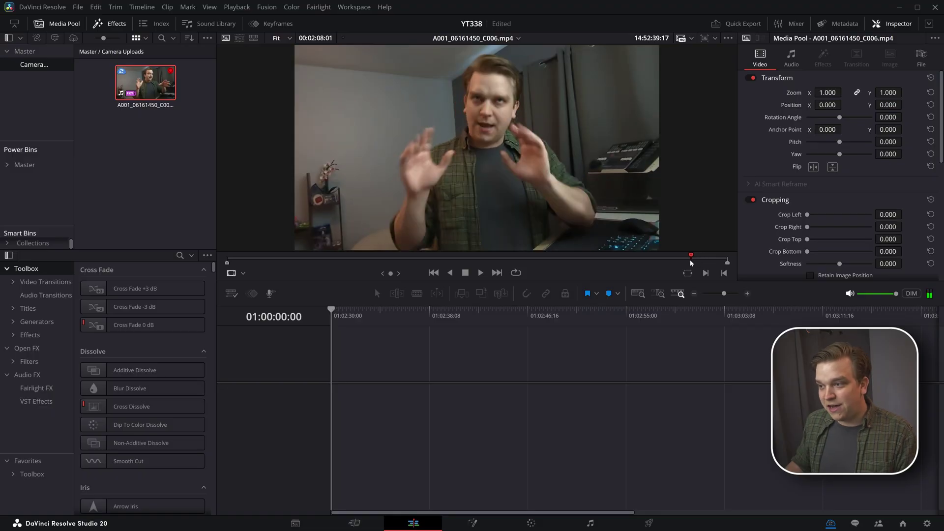
# Play back the uploaded phone clip A001_06161450_C006.mp4 in the source viewer
pyautogui.press('space')
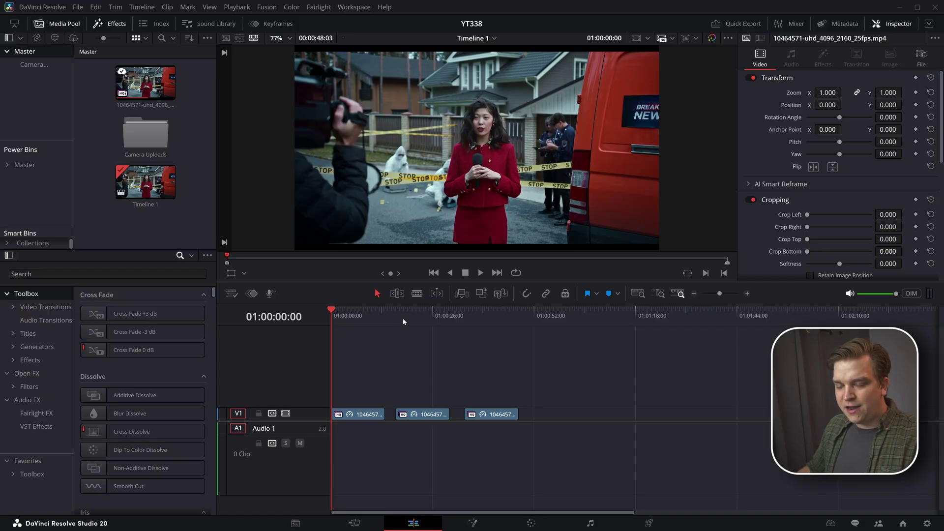
# Scrub through the three reporter clips on Timeline 1, return to the start, and switch to the Color page
pyautogui.click(410, 320)
pyautogui.click(481, 321)
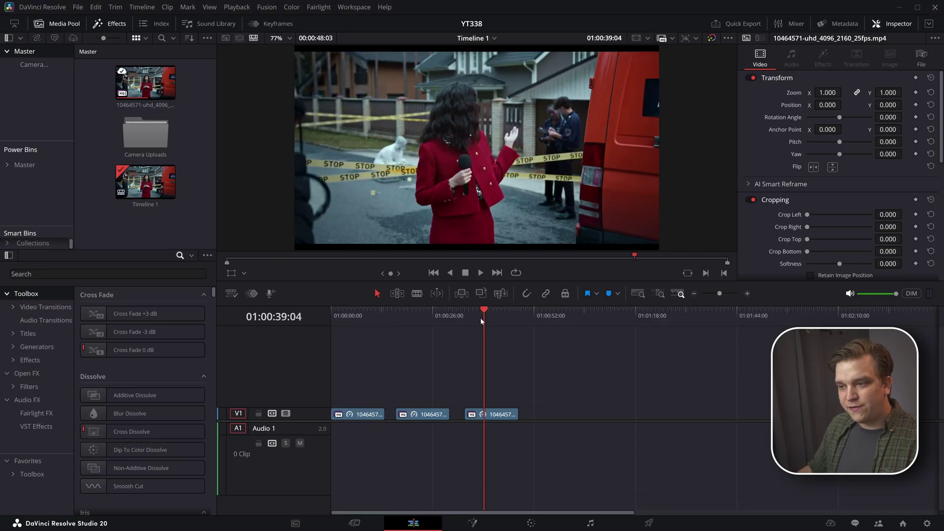
pyautogui.click(421, 316)
pyautogui.press('Home')
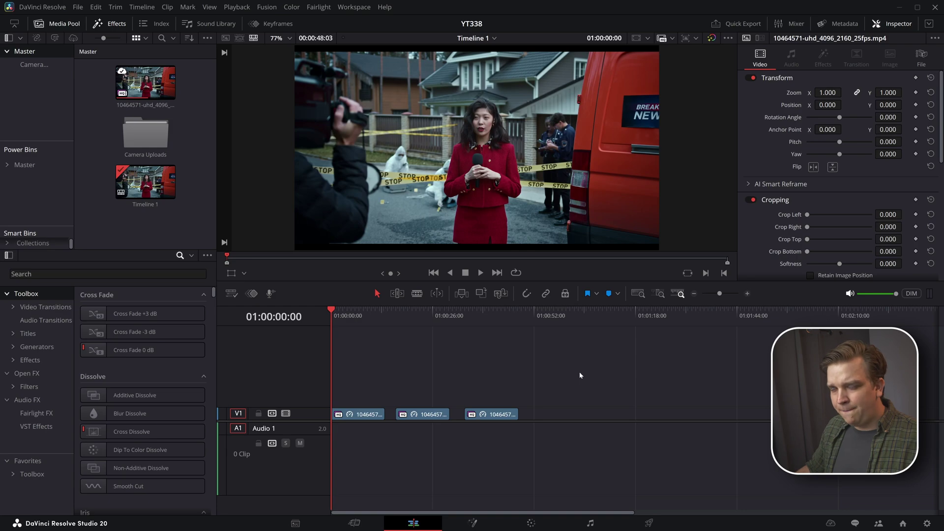
pyautogui.click(362, 318)
pyautogui.press('Home')
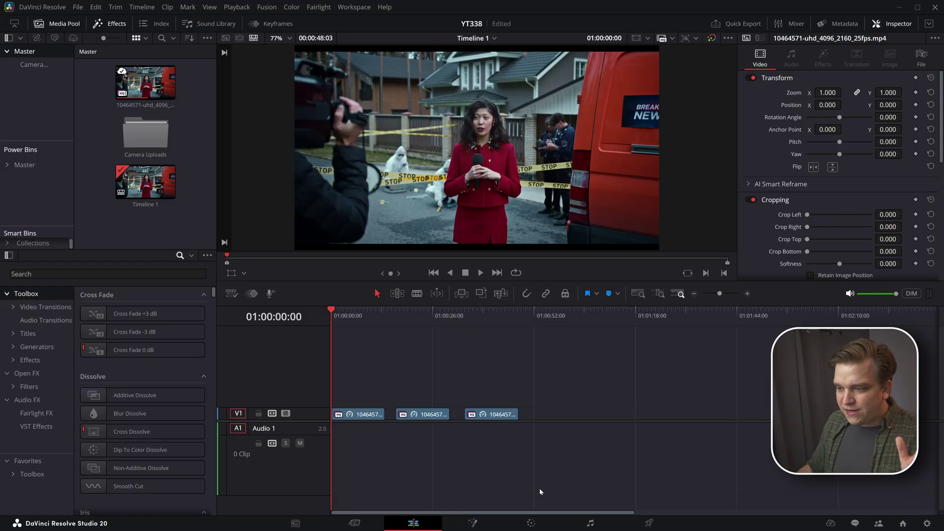
pyautogui.click(532, 524)
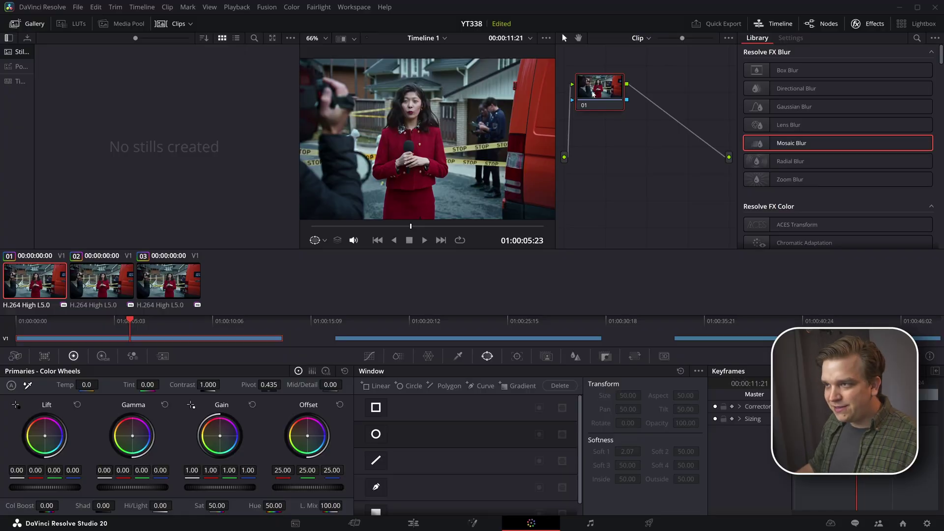
# Add a Mosaic Blur node after node 01 on clip 01 and set Pixel Frequency to 85.4
pyautogui.moveTo(791, 150); pyautogui.dragTo(675, 113)
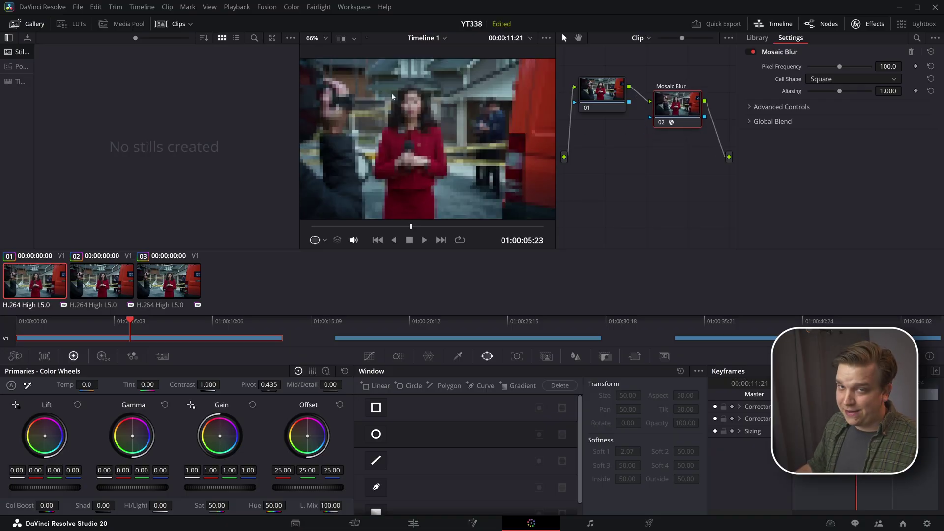
pyautogui.moveTo(609, 91); pyautogui.dragTo(614, 93)
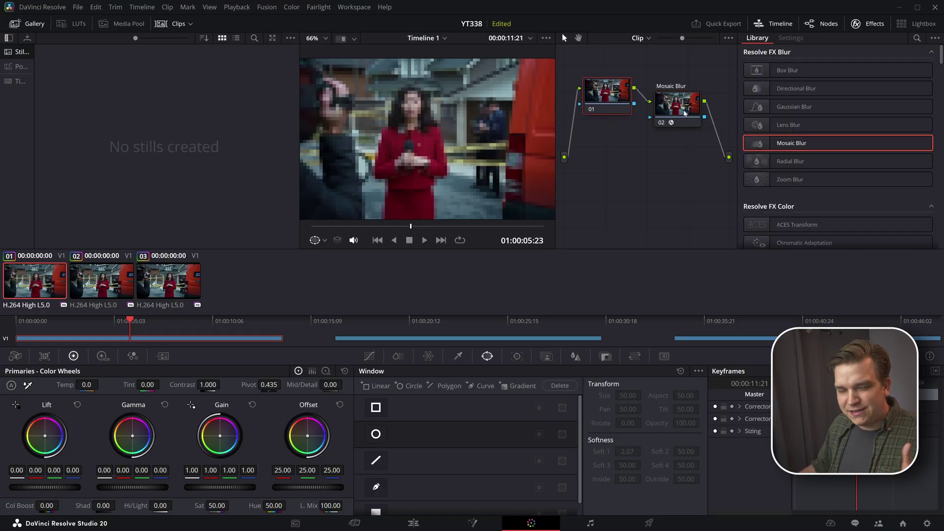
pyautogui.moveTo(613, 104); pyautogui.dragTo(616, 102)
pyautogui.moveTo(675, 108); pyautogui.dragTo(675, 98)
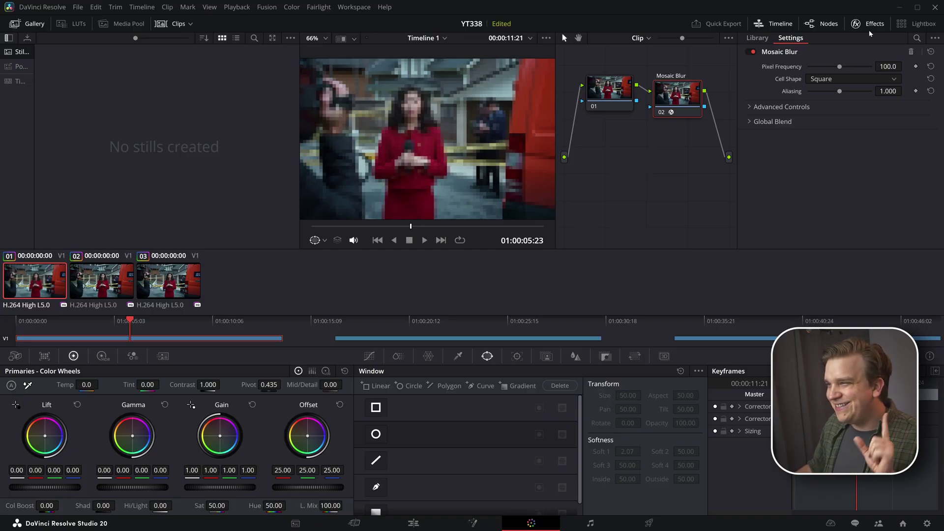
pyautogui.moveTo(840, 66)
pyautogui.mouseDown()
pyautogui.moveTo(822, 67)
pyautogui.moveTo(835, 68)
pyautogui.mouseUp()
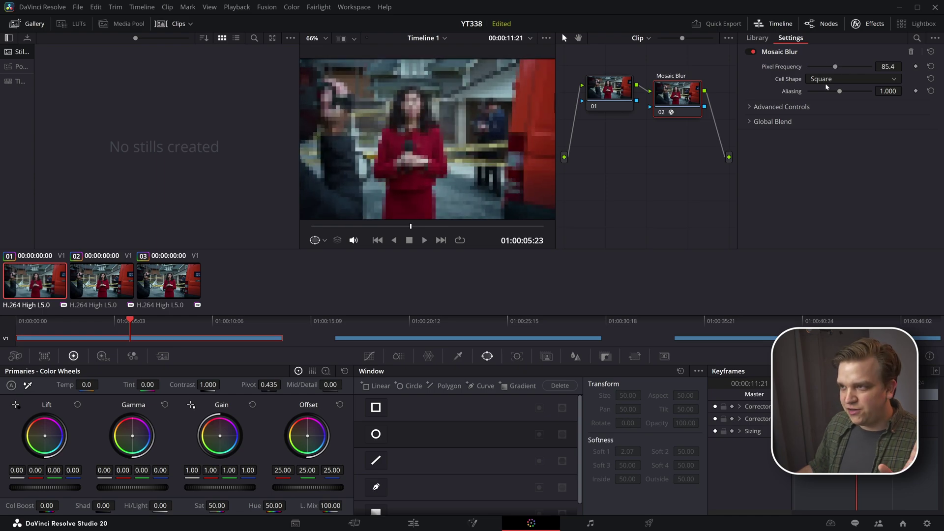
pyautogui.moveTo(678, 94); pyautogui.dragTo(682, 92)
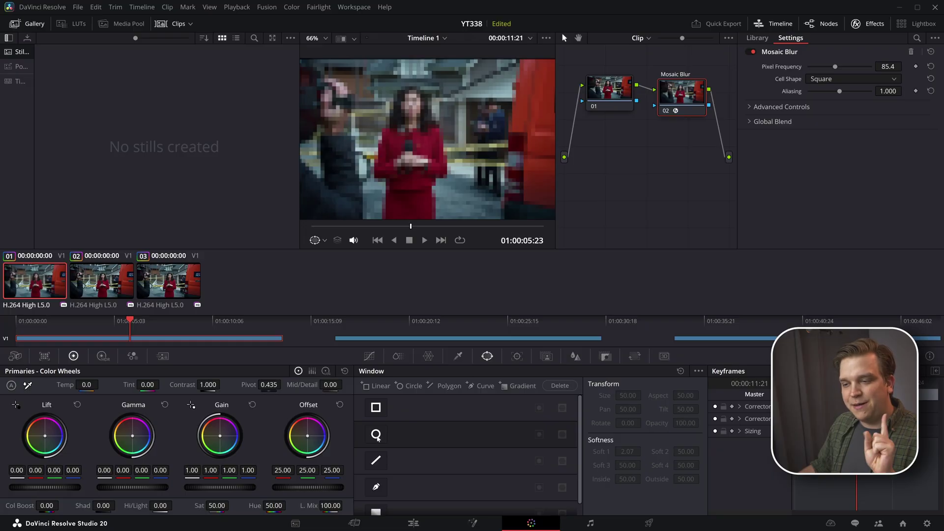
# Add a Circle window to the Mosaic Blur node and fit it around the reporter's face
pyautogui.click(376, 434)
pyautogui.moveTo(428, 139); pyautogui.dragTo(416, 107)
pyautogui.moveTo(461, 156); pyautogui.dragTo(418, 120)
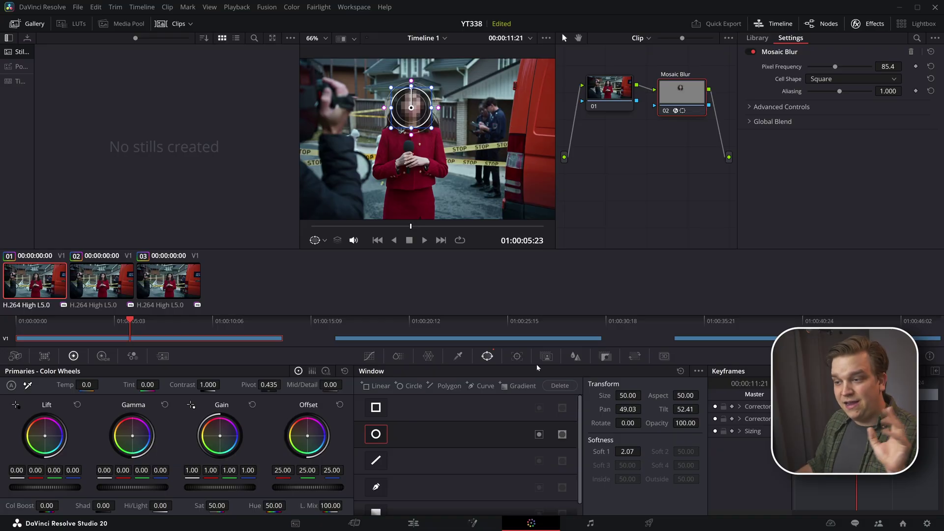
pyautogui.click(518, 358)
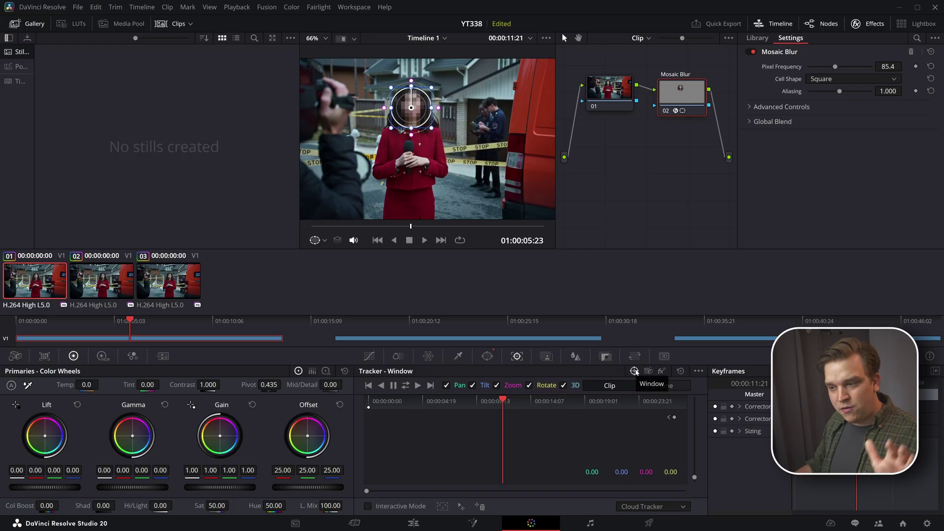
# Disable Rotate and Zoom, enlarge the circle slightly, and track it forward and reverse
pyautogui.click(528, 385)
pyautogui.click(496, 386)
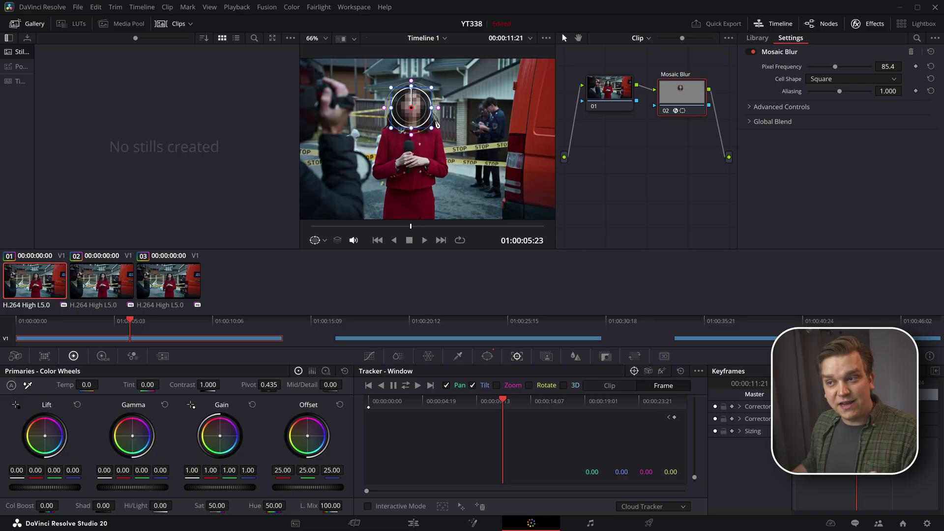
pyautogui.moveTo(432, 128); pyautogui.dragTo(410, 109)
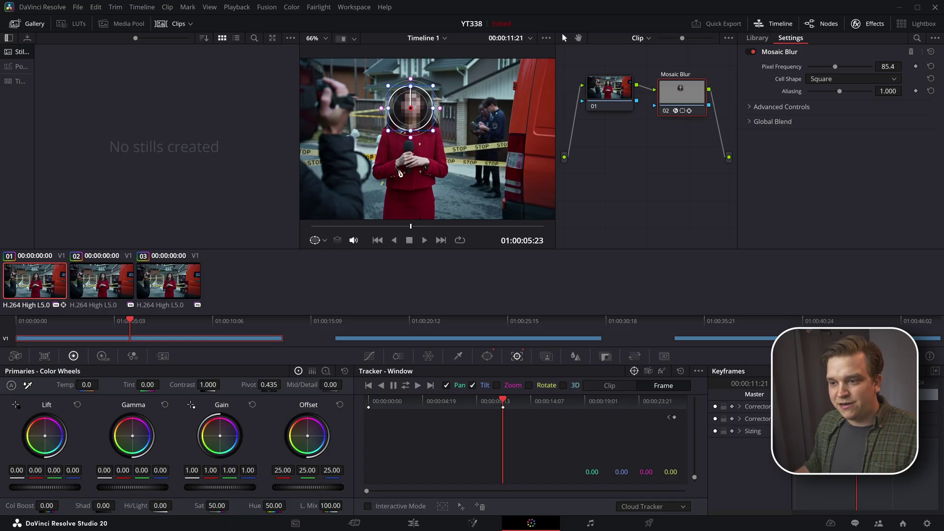
pyautogui.click(406, 387)
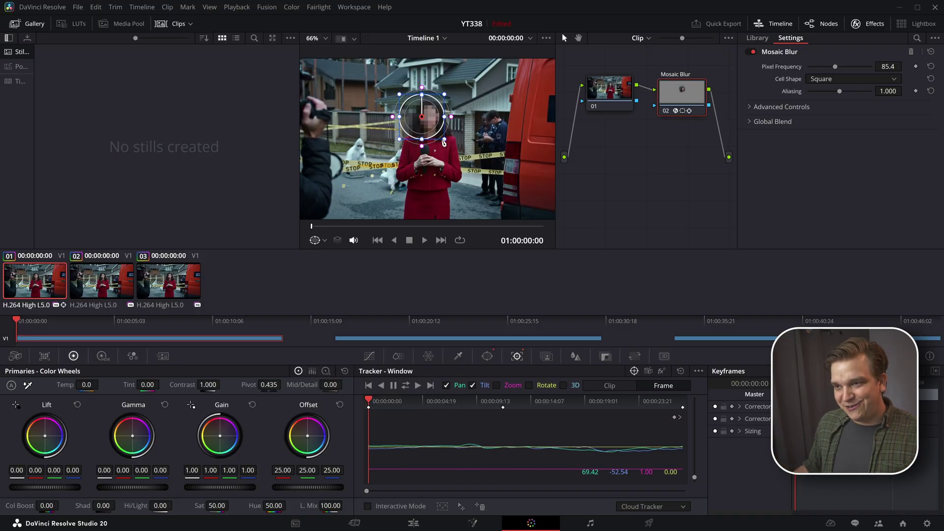
# Tighten the circle around the face and check the tracked keyframes up to 00:00:11:21
pyautogui.moveTo(445, 142); pyautogui.dragTo(484, 136)
pyautogui.scroll(3, 447, 135)
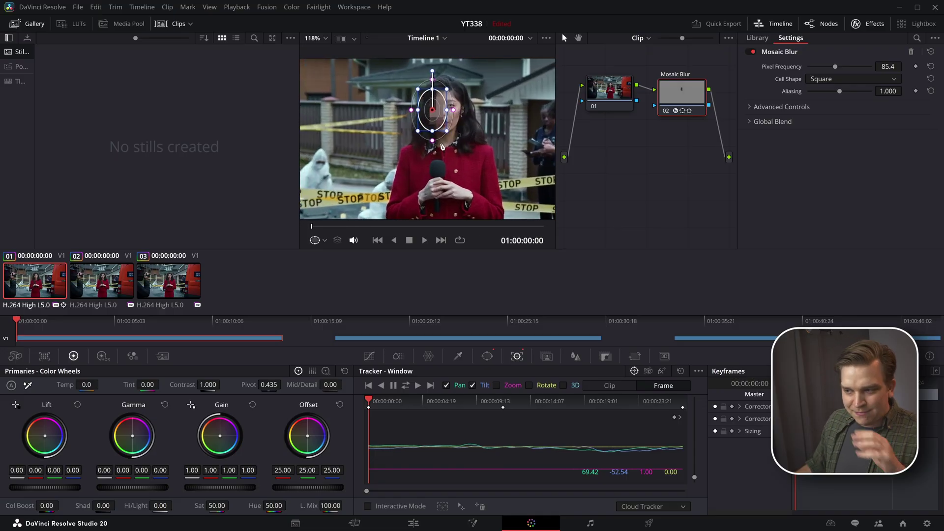
pyautogui.click(503, 401)
pyautogui.click(668, 419)
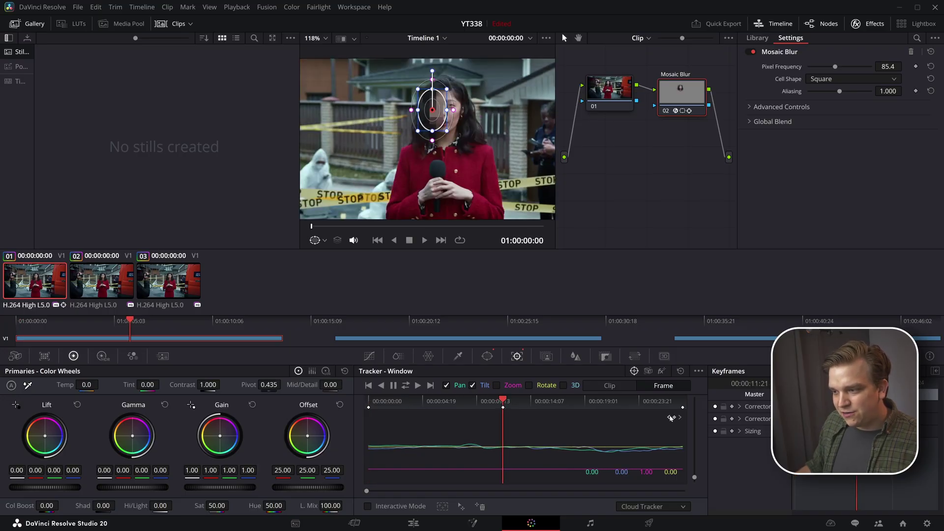
pyautogui.click(681, 419)
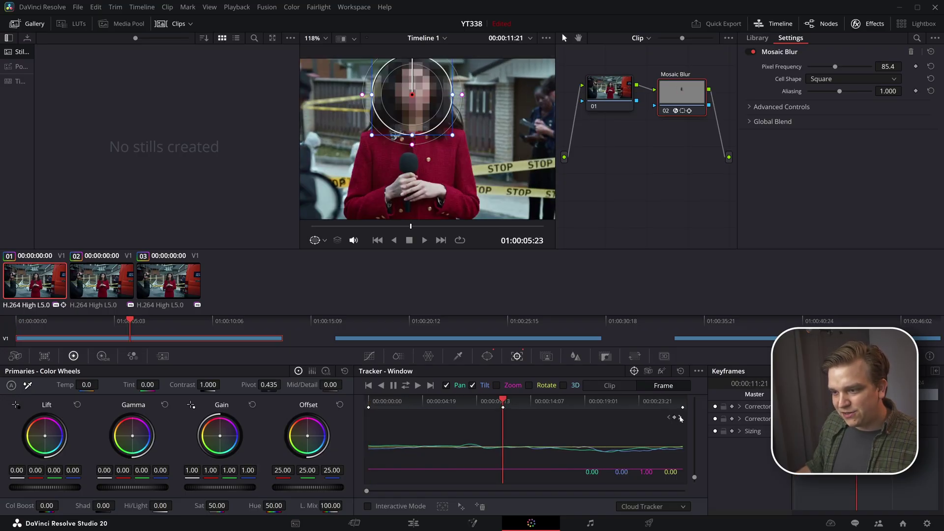
pyautogui.scroll(-3, 440, 111)
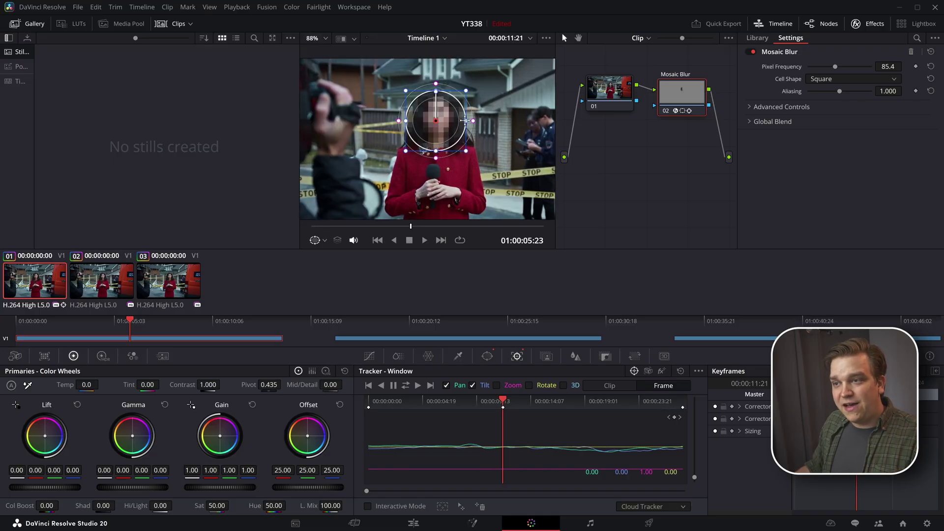
# Reshape the window into a narrow oval over the face and verify it across frames
pyautogui.moveTo(465, 120); pyautogui.dragTo(447, 122)
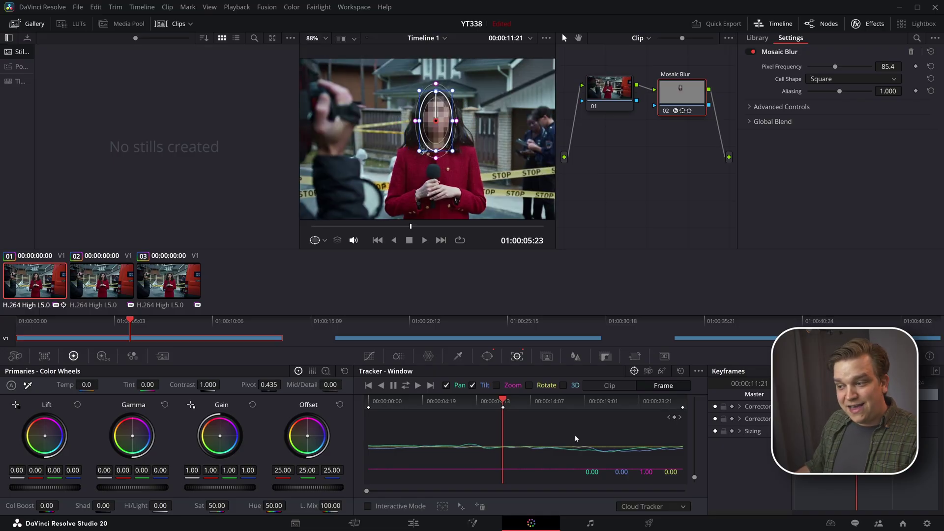
pyautogui.moveTo(503, 400); pyautogui.dragTo(458, 401)
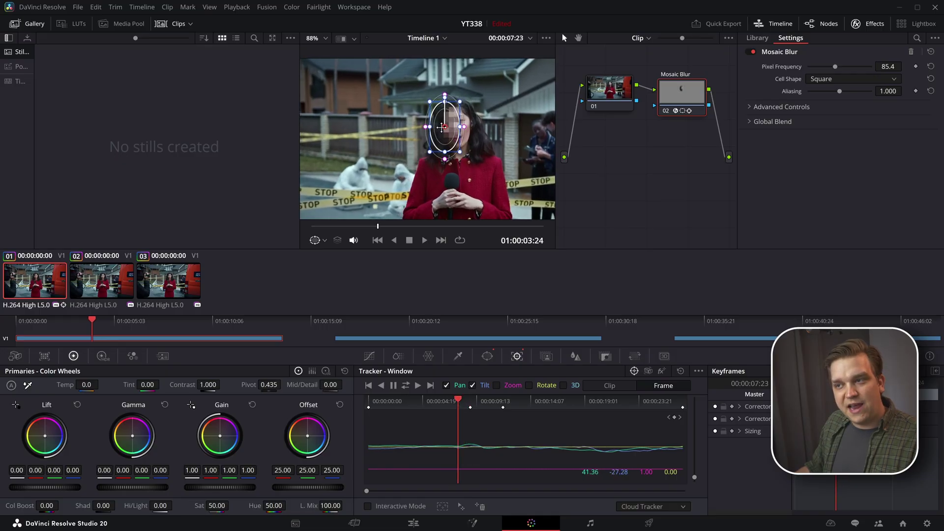
pyautogui.moveTo(441, 127); pyautogui.dragTo(455, 129)
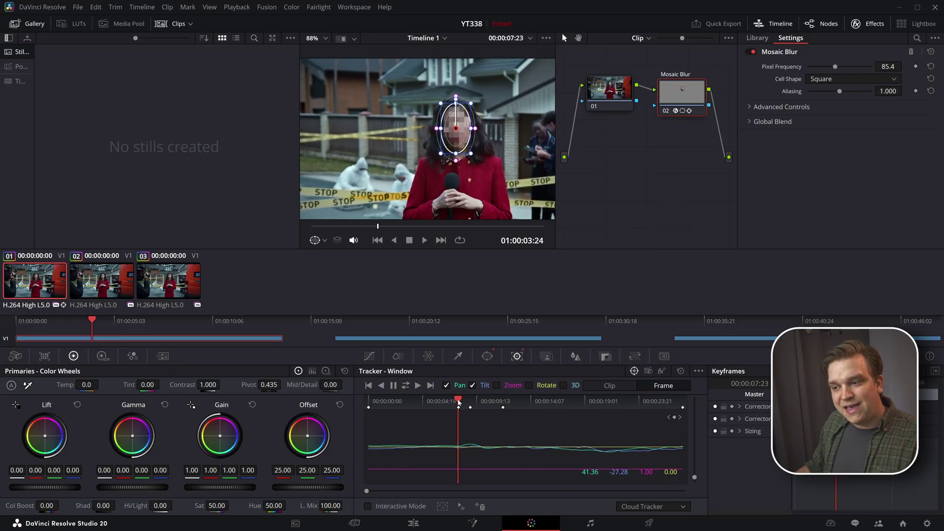
pyautogui.moveTo(457, 402); pyautogui.dragTo(464, 412)
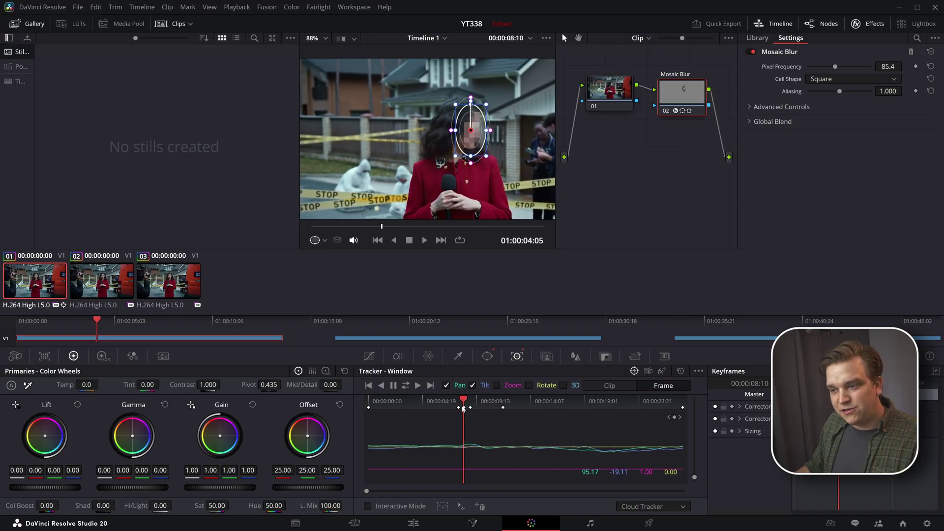
pyautogui.moveTo(464, 399); pyautogui.dragTo(358, 403)
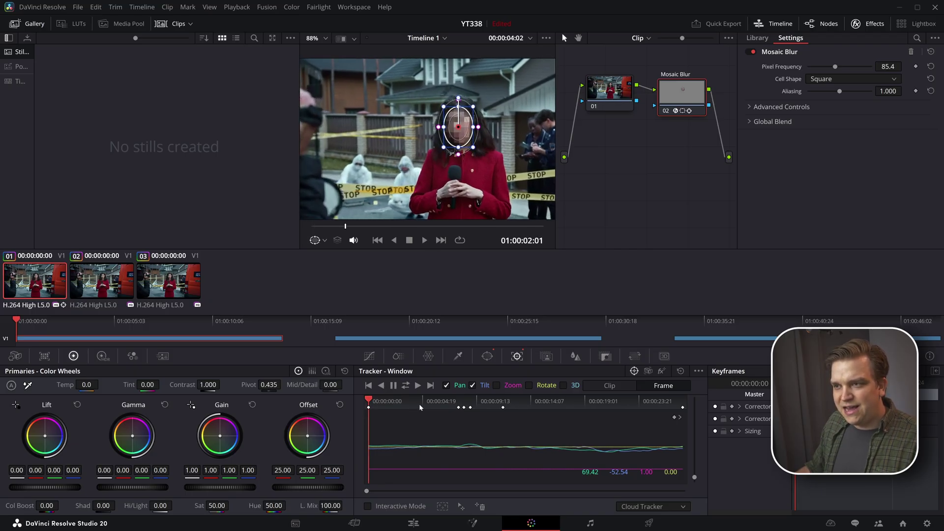
# Nudge the mosaic window onto the face and play clip 01 back to verify tracking
pyautogui.moveTo(421, 407); pyautogui.dragTo(633, 407)
pyautogui.press('space')
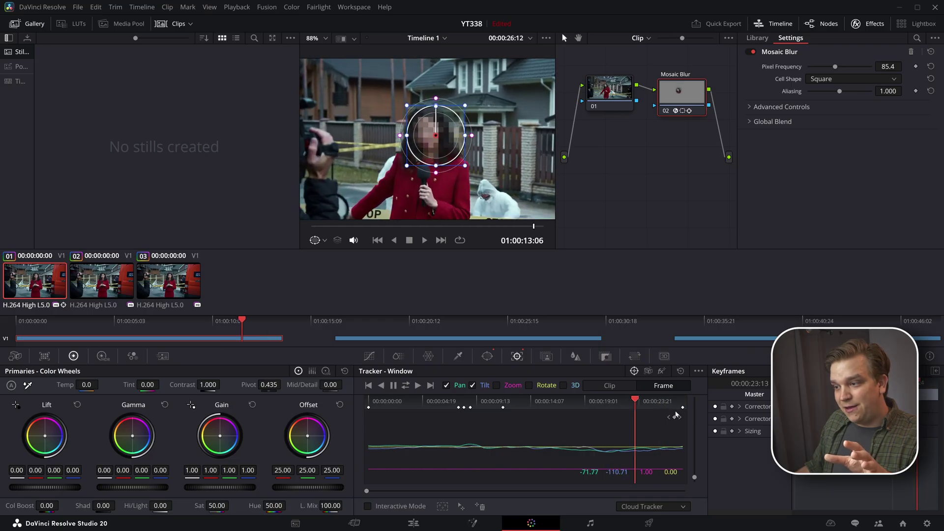
pyautogui.moveTo(453, 133); pyautogui.dragTo(452, 131)
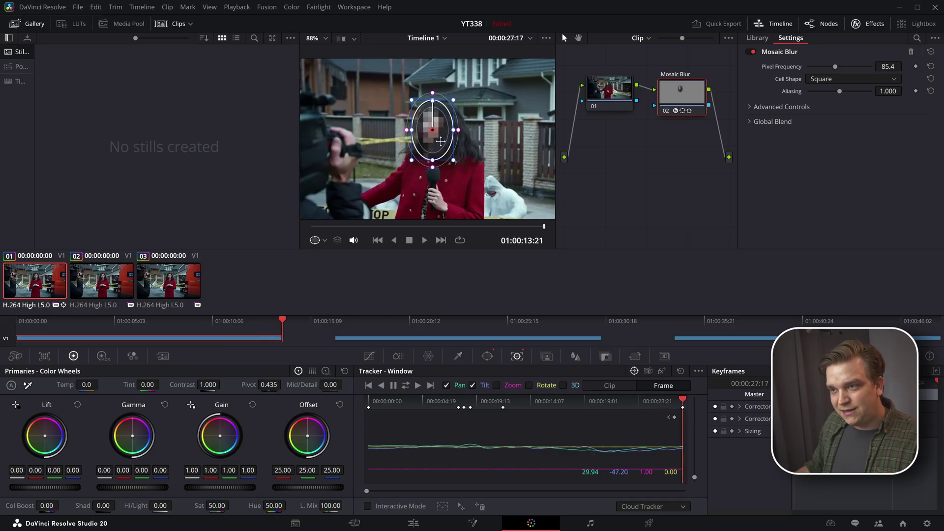
pyautogui.moveTo(668, 405); pyautogui.dragTo(573, 403)
pyautogui.press('space')
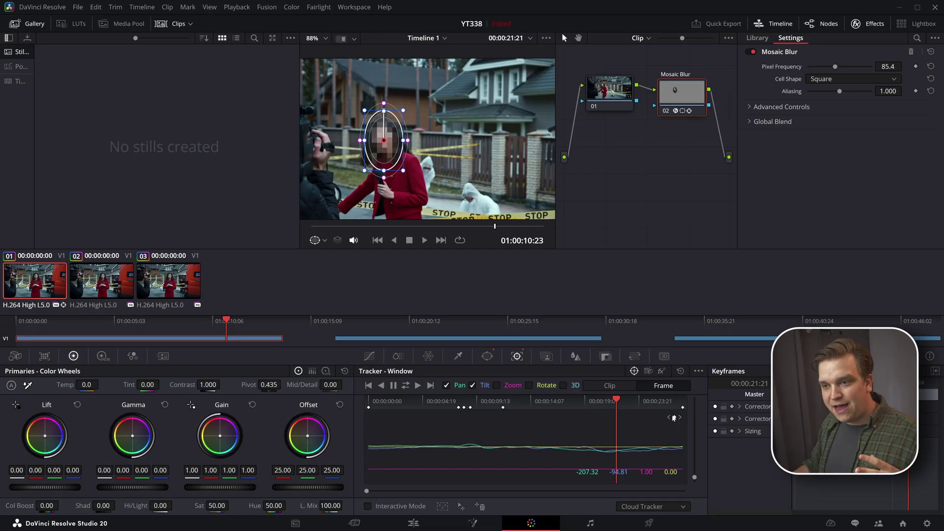
pyautogui.press('Home')
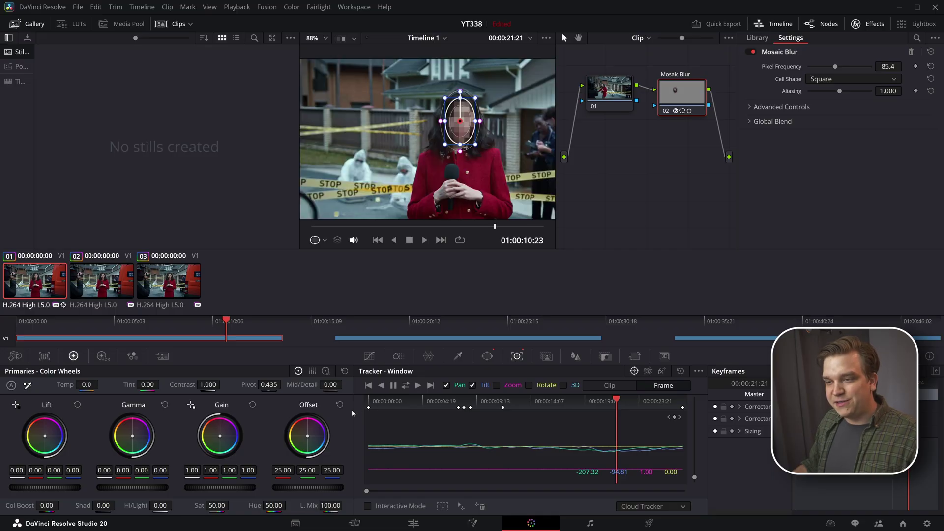
pyautogui.moveTo(377, 400); pyautogui.dragTo(460, 408)
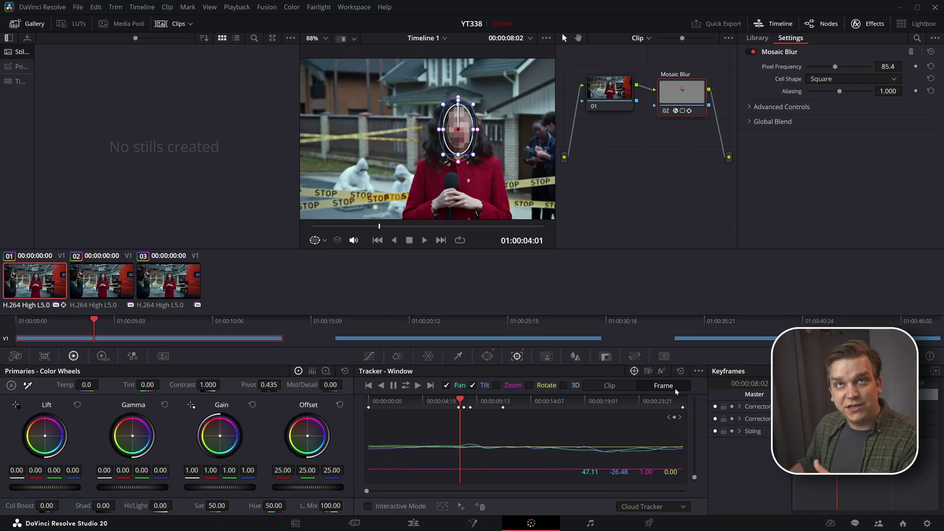
pyautogui.press('Home')
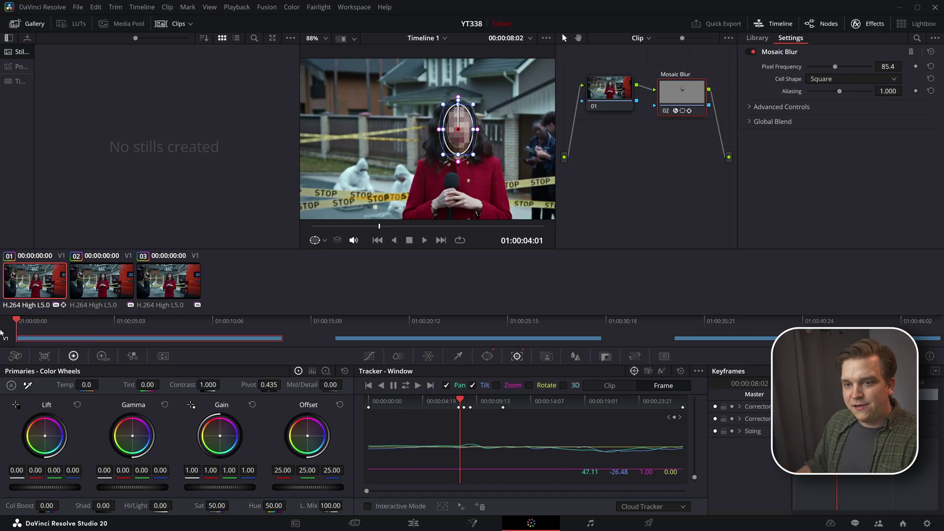
pyautogui.press('space')
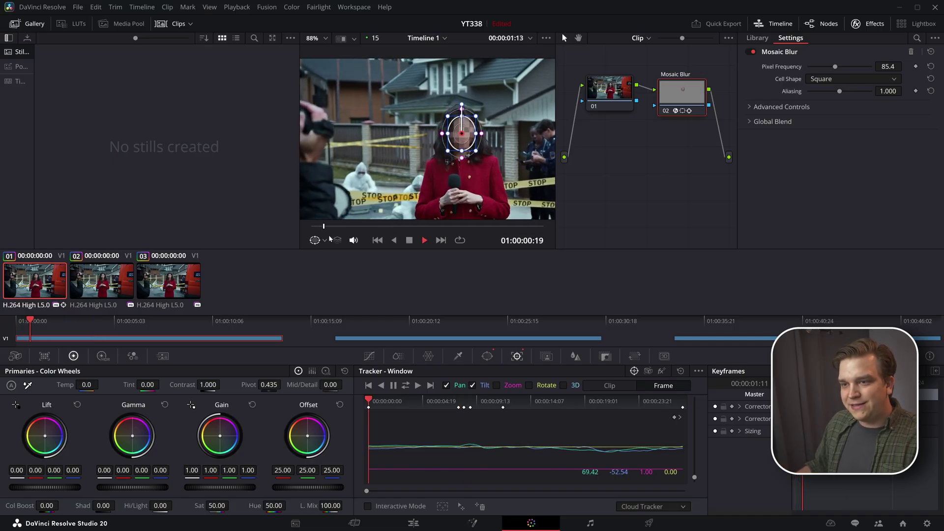
pyautogui.press('space')
# Hide the window outline in the viewer overlay and preview the mosaic from the opening
pyautogui.click(317, 240)
pyautogui.click(327, 256)
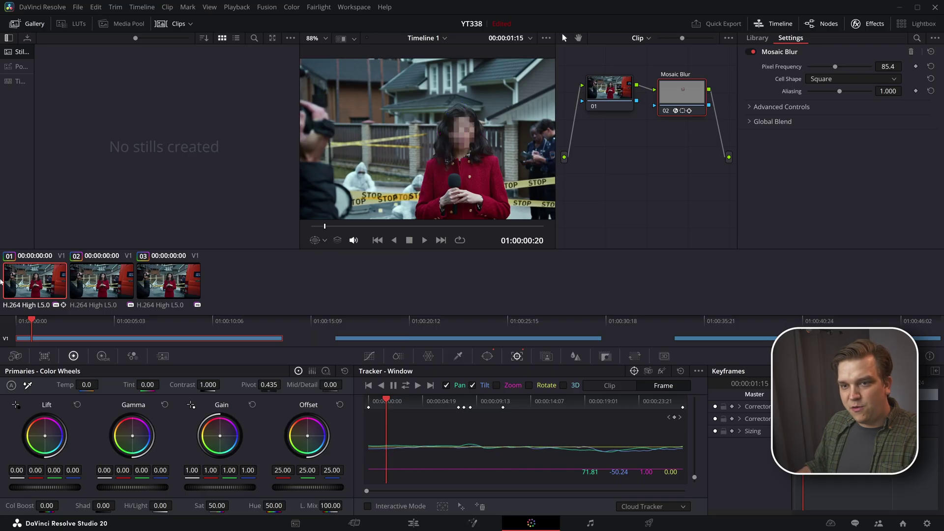
pyautogui.press('space')
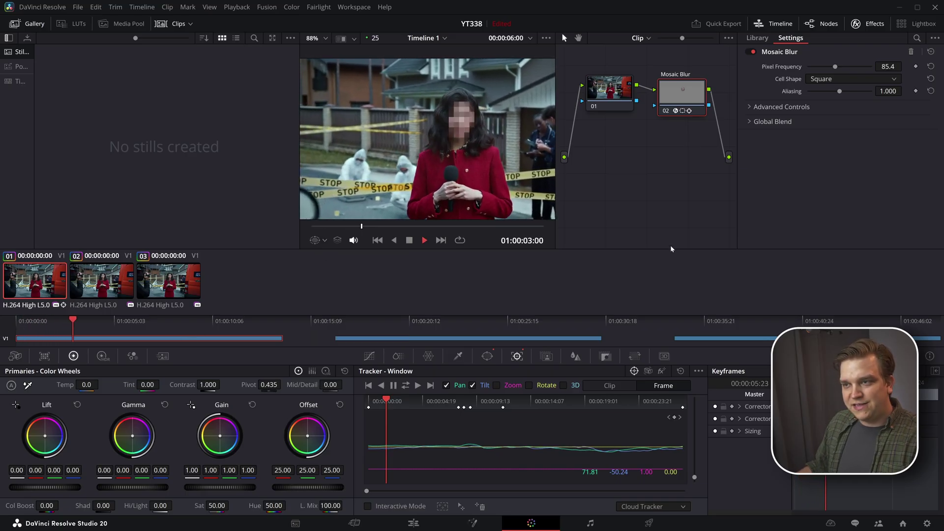
pyautogui.click(52, 319)
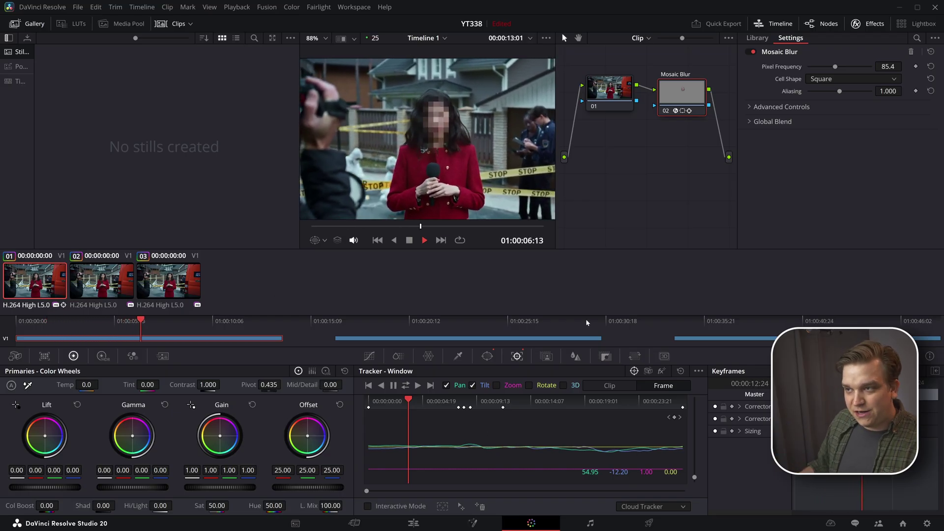
# Apply a Gaussian Blur to clip 02's node with Strength 0.496
pyautogui.click(337, 338)
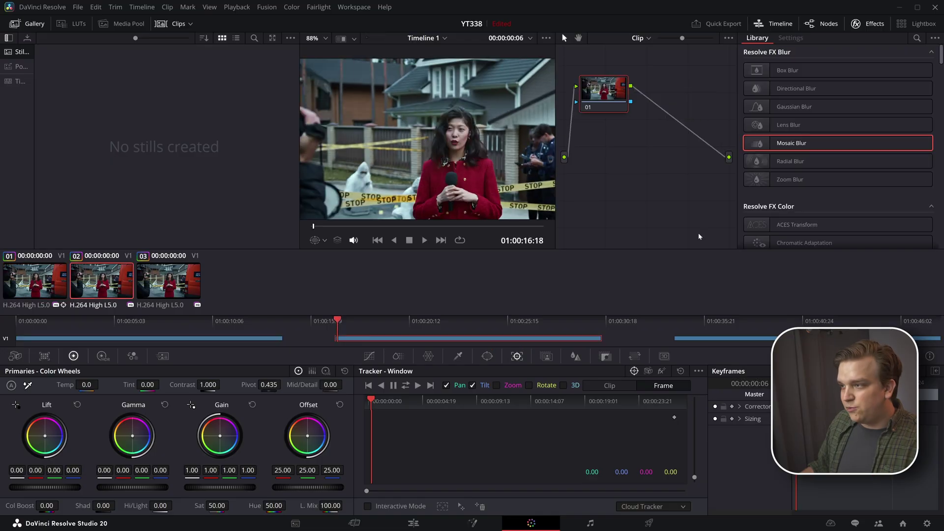
pyautogui.moveTo(793, 107); pyautogui.dragTo(623, 111)
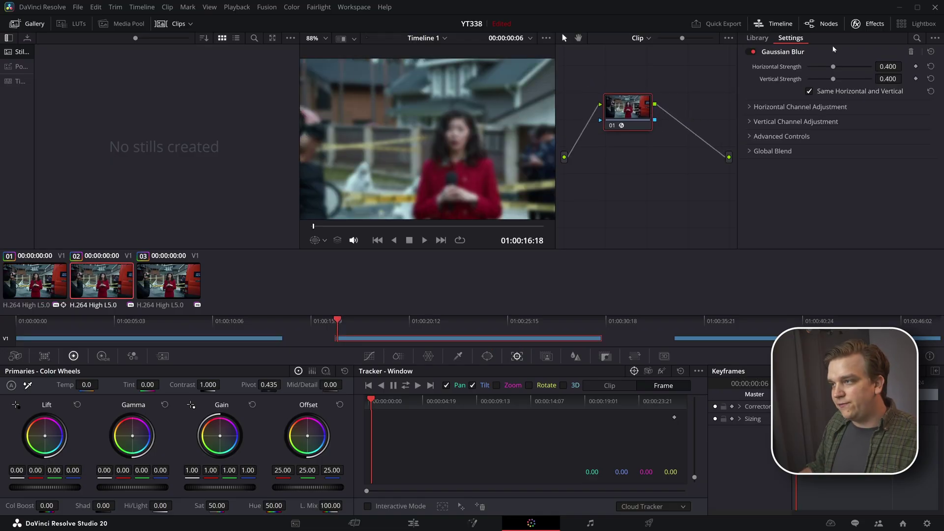
pyautogui.moveTo(832, 68); pyautogui.dragTo(838, 68)
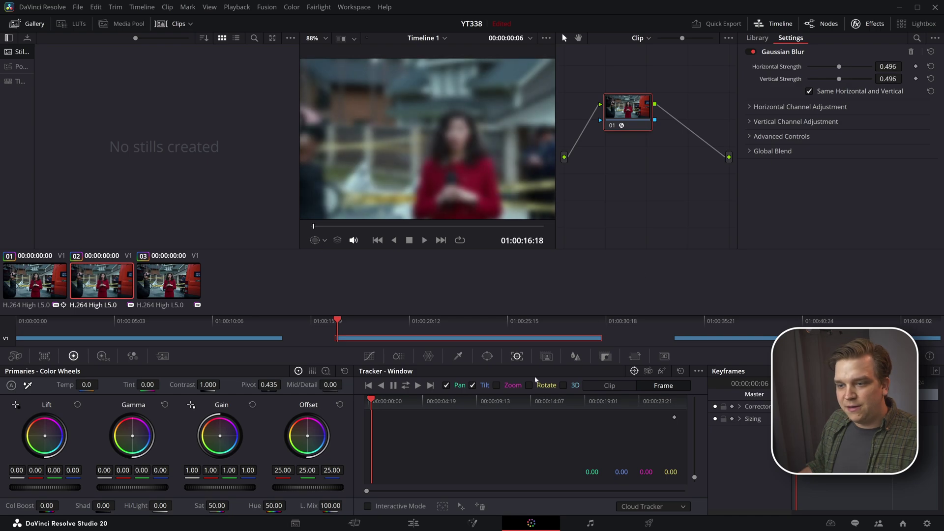
# Restrict the blur to a Circle window shaped as an oval around the reporter's face
pyautogui.click(486, 356)
pyautogui.click(376, 433)
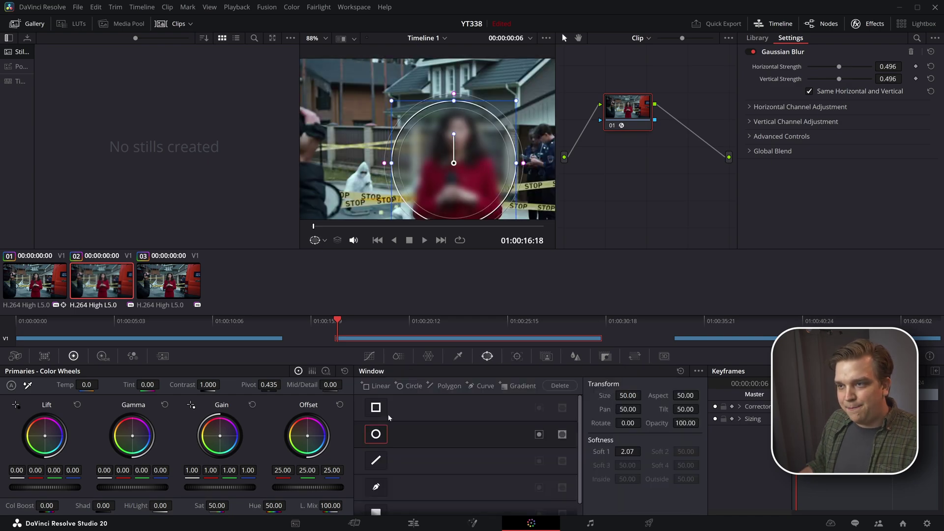
pyautogui.moveTo(470, 153); pyautogui.dragTo(475, 136)
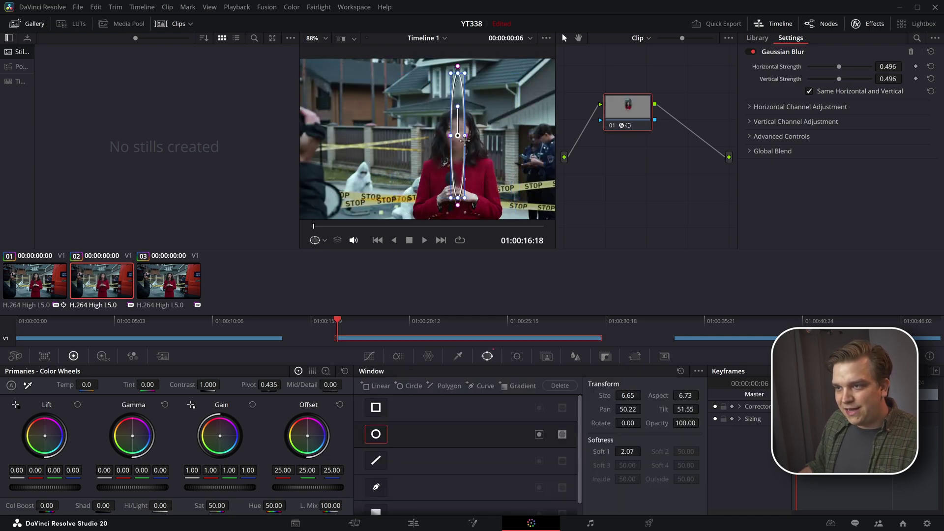
pyautogui.moveTo(461, 72); pyautogui.dragTo(433, 122)
pyautogui.click(444, 327)
# Track the blur window forward and backward in frame mode, then step through frames to check it
pyautogui.click(516, 356)
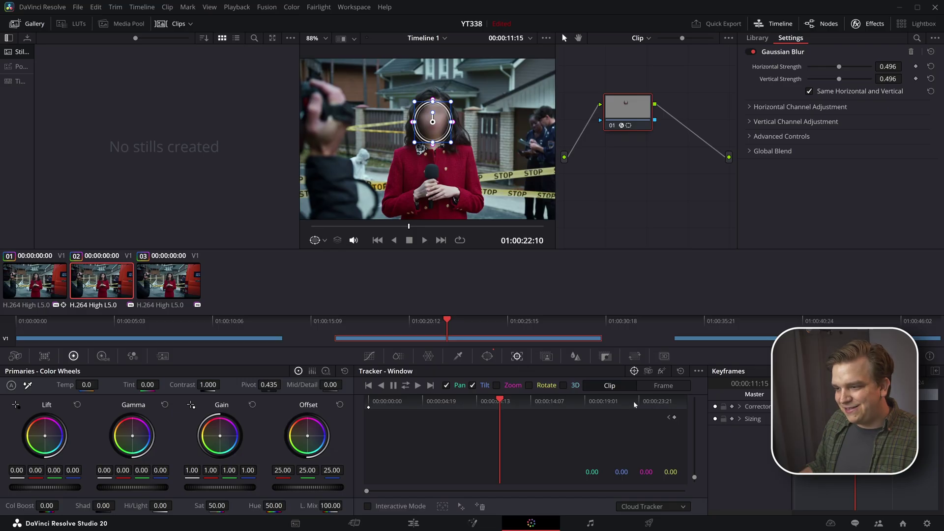
pyautogui.click(673, 386)
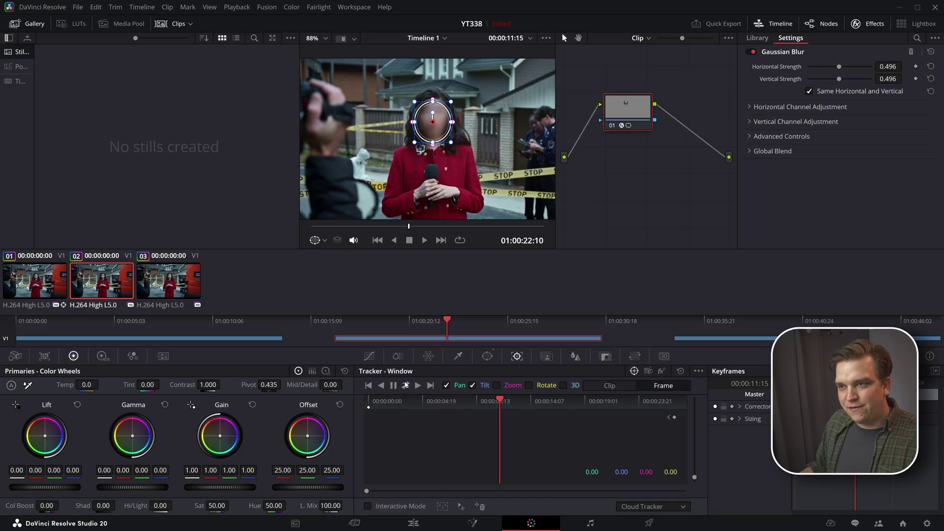
pyautogui.click(406, 386)
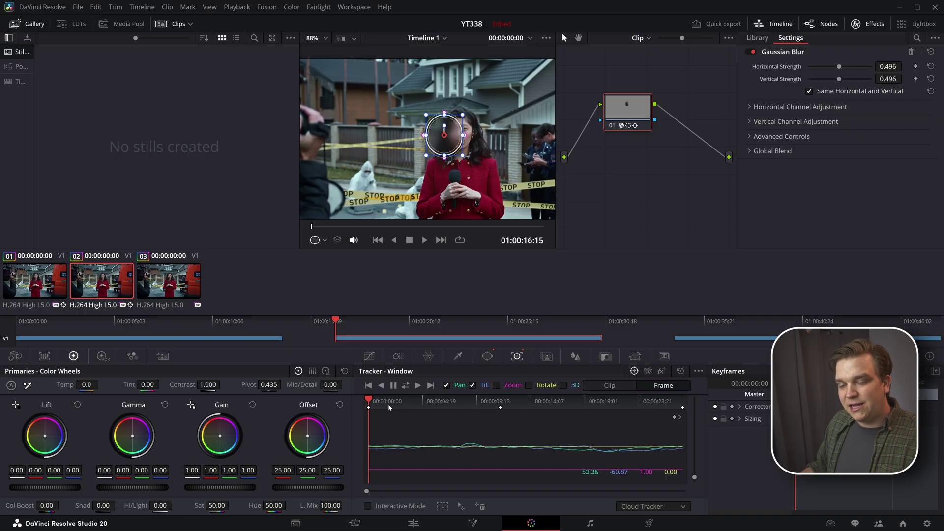
pyautogui.moveTo(496, 404); pyautogui.dragTo(468, 404)
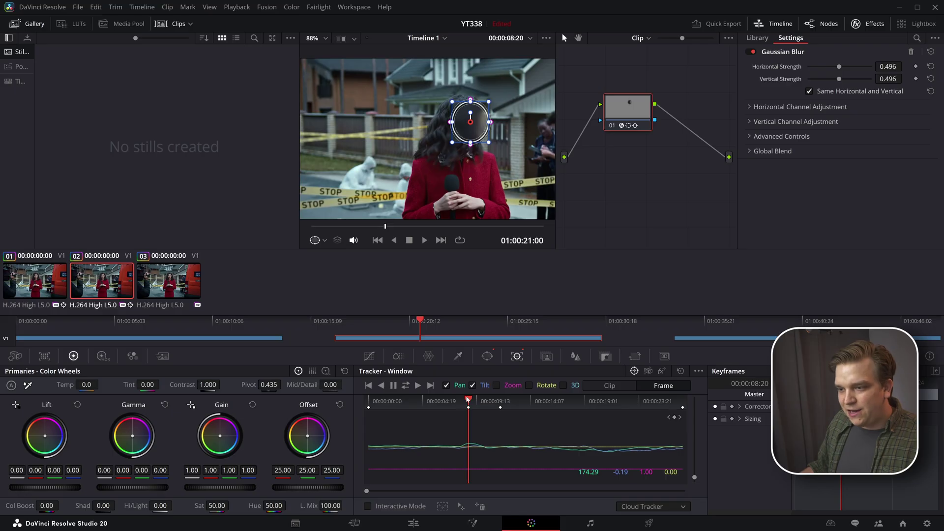
pyautogui.press('Left')
pyautogui.press('Left')
pyautogui.press('Left')
pyautogui.press('Left')
pyautogui.press('Left')
pyautogui.press('Left')
pyautogui.press('Left')
pyautogui.press('Left')
pyautogui.press('Left')
pyautogui.press('Left')
pyautogui.press('Left')
pyautogui.press('Left')
pyautogui.press('Left')
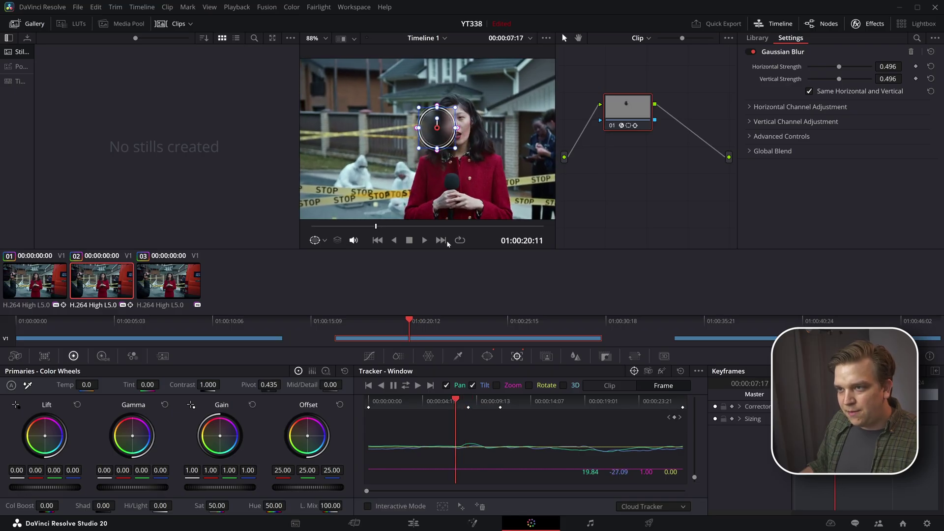
pyautogui.moveTo(468, 403)
pyautogui.mouseDown()
pyautogui.moveTo(457, 404)
pyautogui.moveTo(466, 405)
pyautogui.mouseUp()
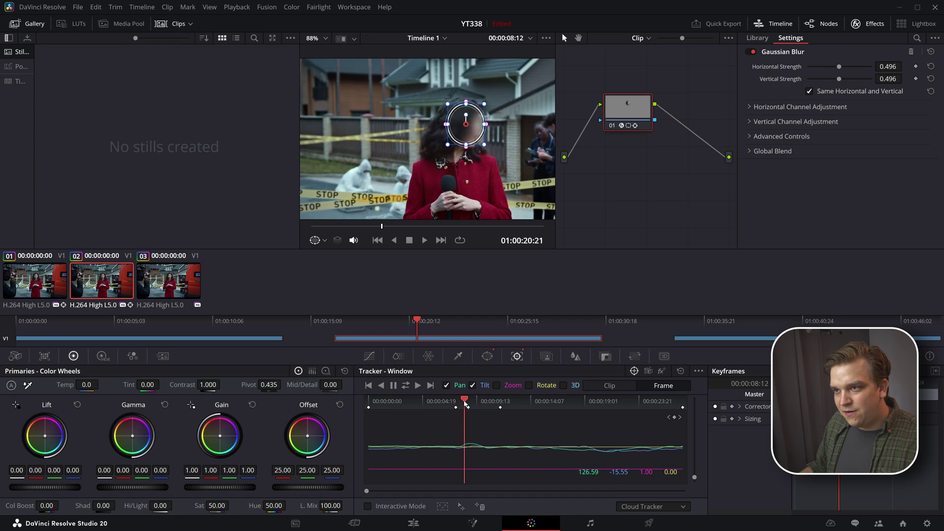
pyautogui.press('Left')
pyautogui.press('Left')
pyautogui.press('Left')
pyautogui.press('Left')
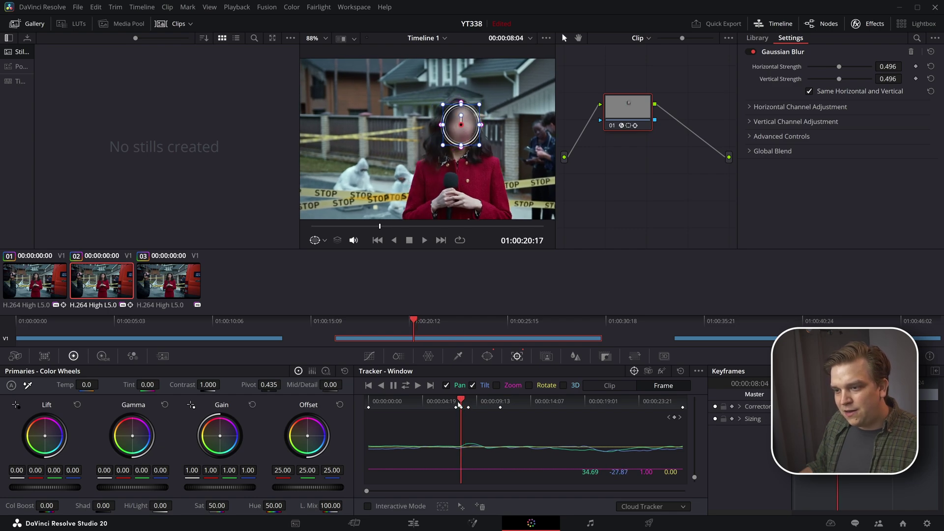
pyautogui.moveTo(460, 404); pyautogui.dragTo(368, 402)
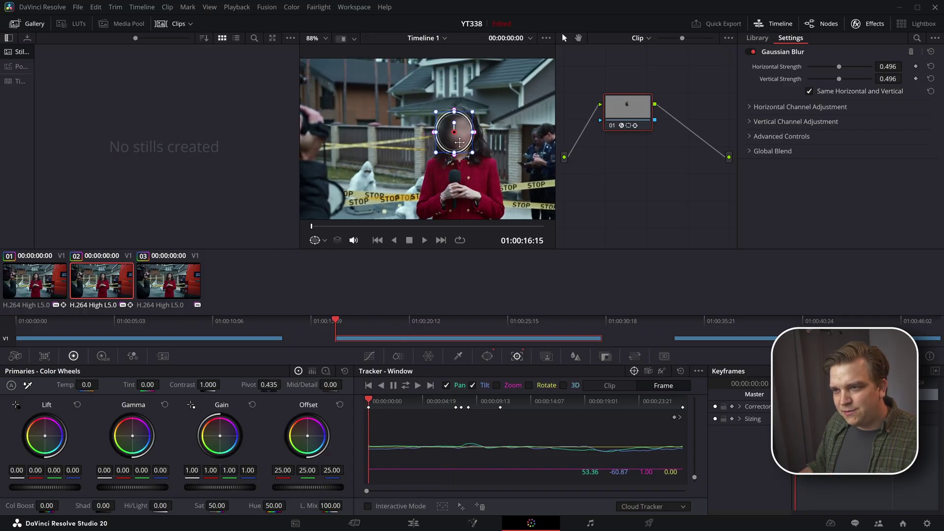
# Nudge the blur circle back onto the face, retrack forward to the clip end, and review
pyautogui.click(383, 402)
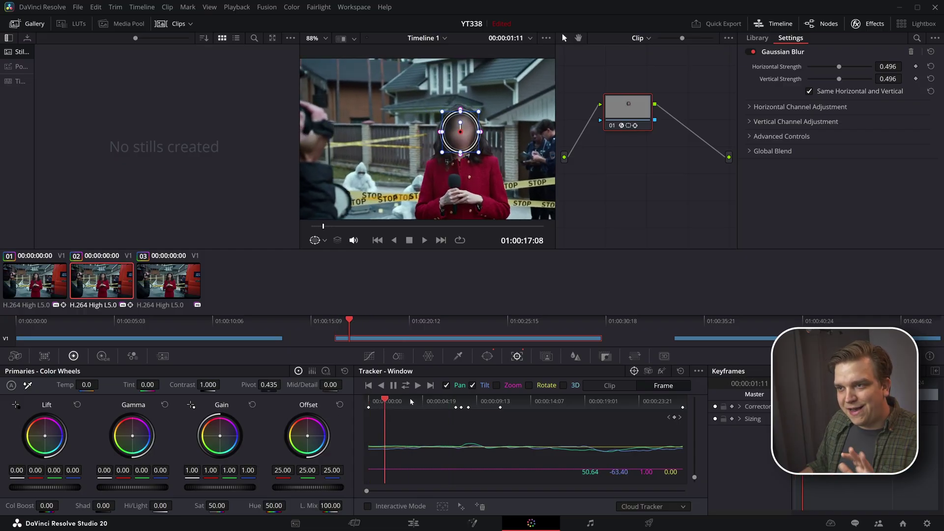
pyautogui.moveTo(501, 401); pyautogui.dragTo(602, 401)
pyautogui.moveTo(380, 151); pyautogui.dragTo(377, 151)
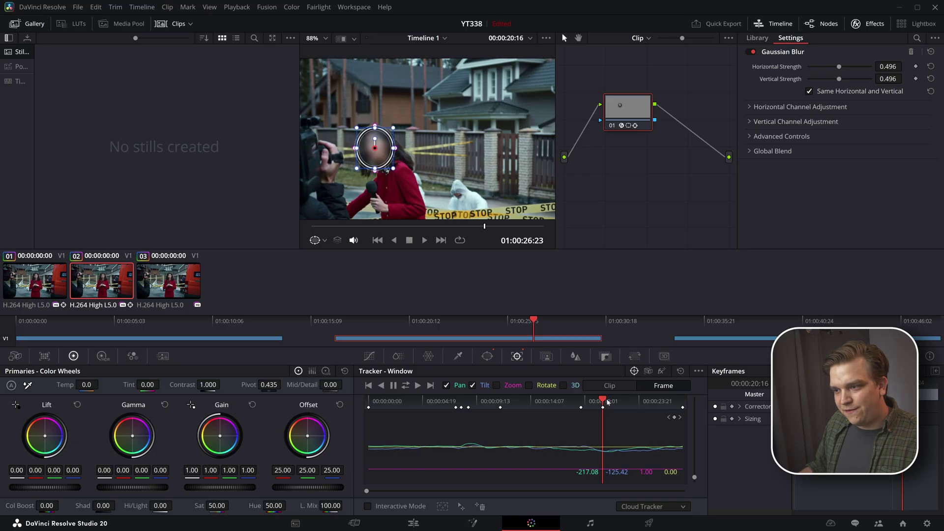
pyautogui.hotkey('ctrl', 't')
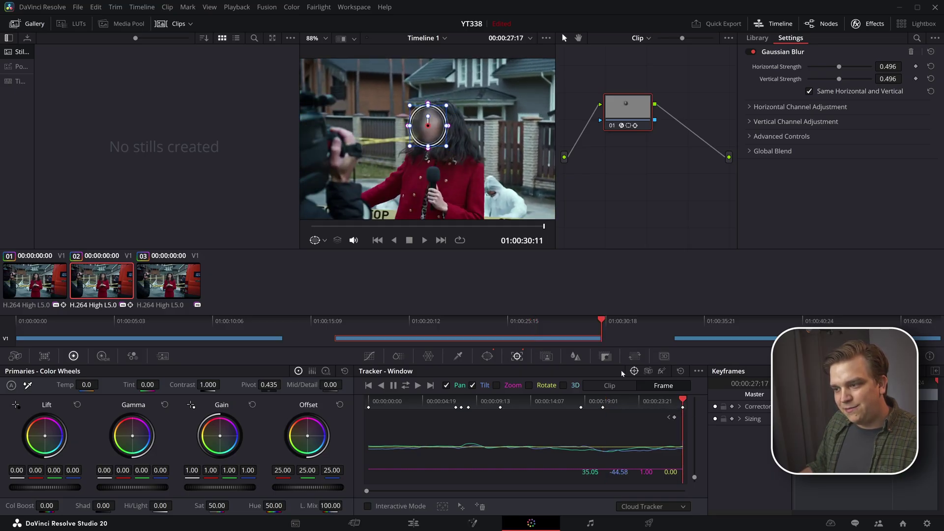
pyautogui.moveTo(668, 412); pyautogui.dragTo(649, 402)
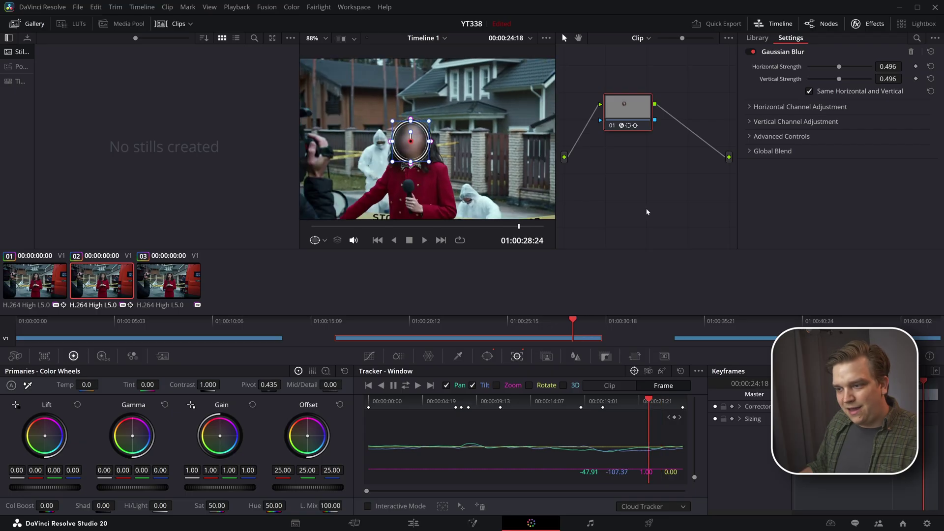
# Hide the window outline and raise the Gaussian Blur vertical strength to 0.558
pyautogui.click(319, 236)
pyautogui.click(334, 263)
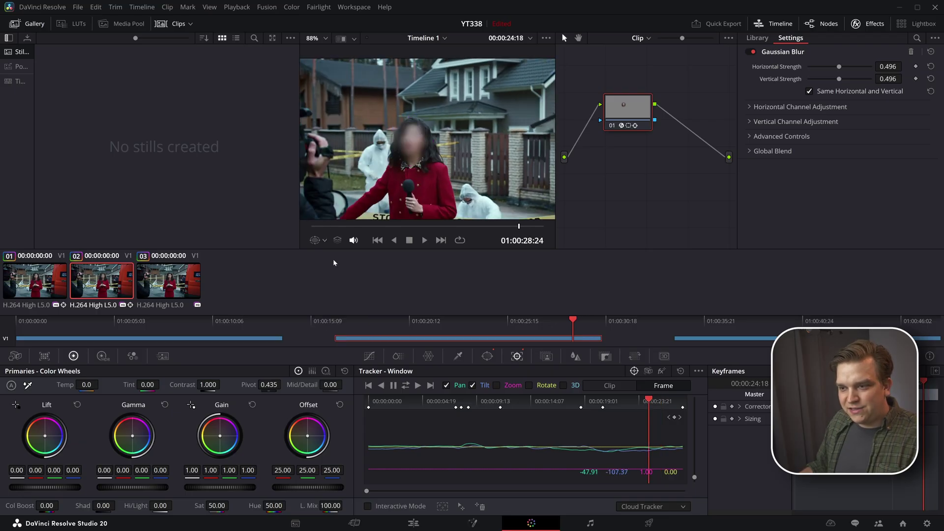
pyautogui.click(346, 323)
pyautogui.press('space')
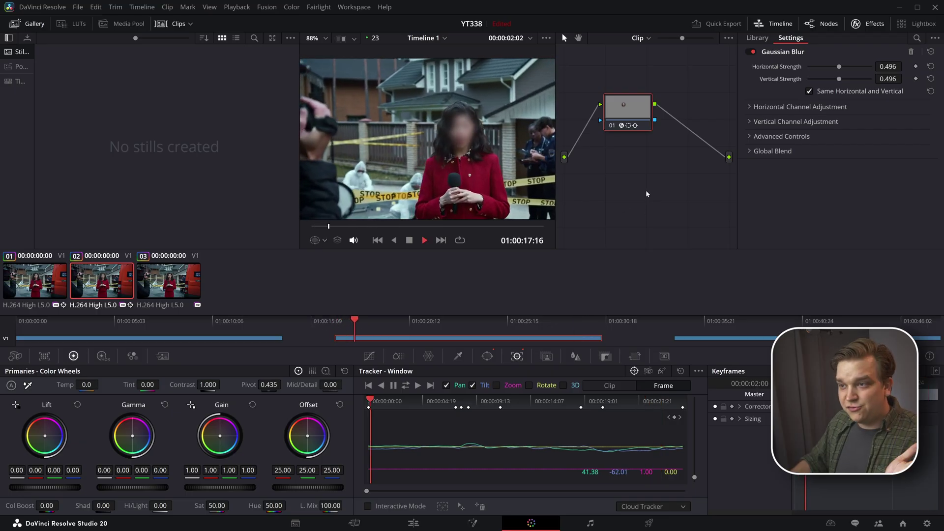
pyautogui.press('space')
pyautogui.moveTo(839, 79); pyautogui.dragTo(844, 113)
pyautogui.press('space')
pyautogui.press('space')
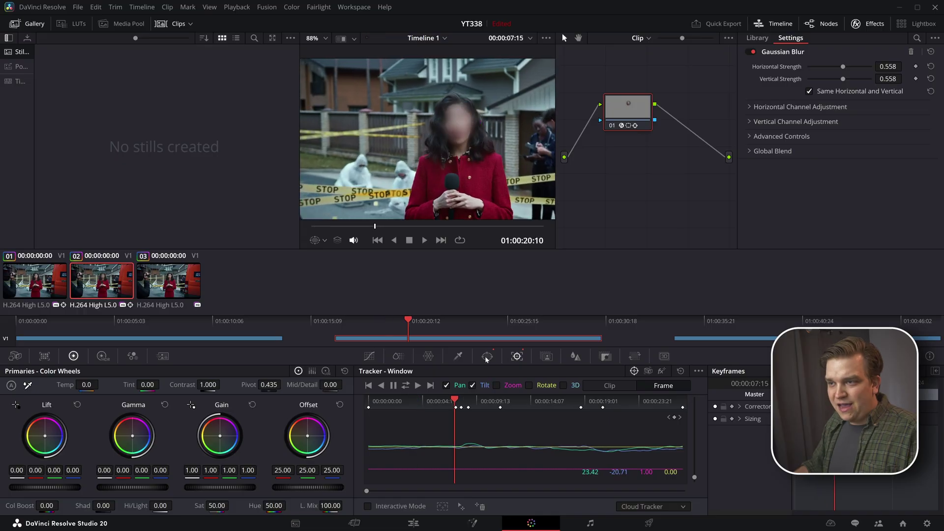
# Enlarge the tracked blur circle until it covers the reporter's face across nearby frames
pyautogui.click(487, 356)
pyautogui.moveTo(476, 143); pyautogui.dragTo(486, 153)
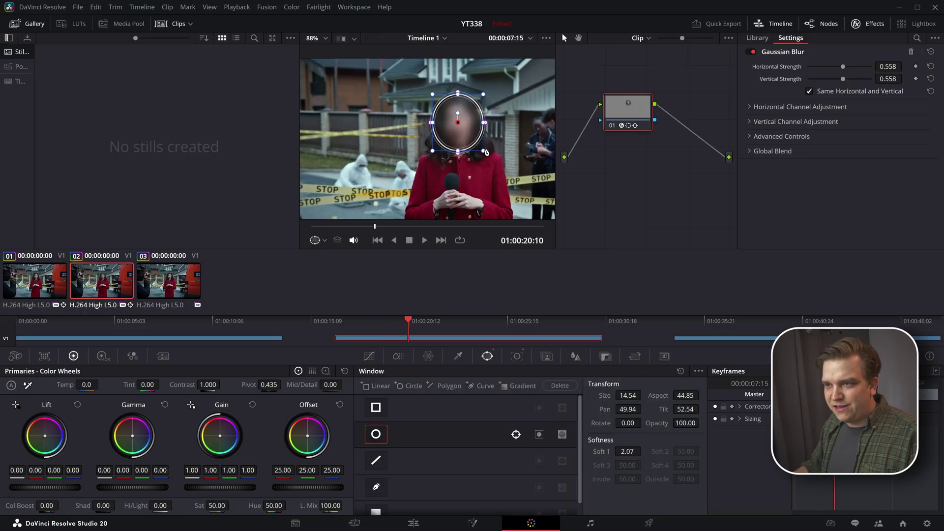
pyautogui.moveTo(435, 321); pyautogui.dragTo(415, 323)
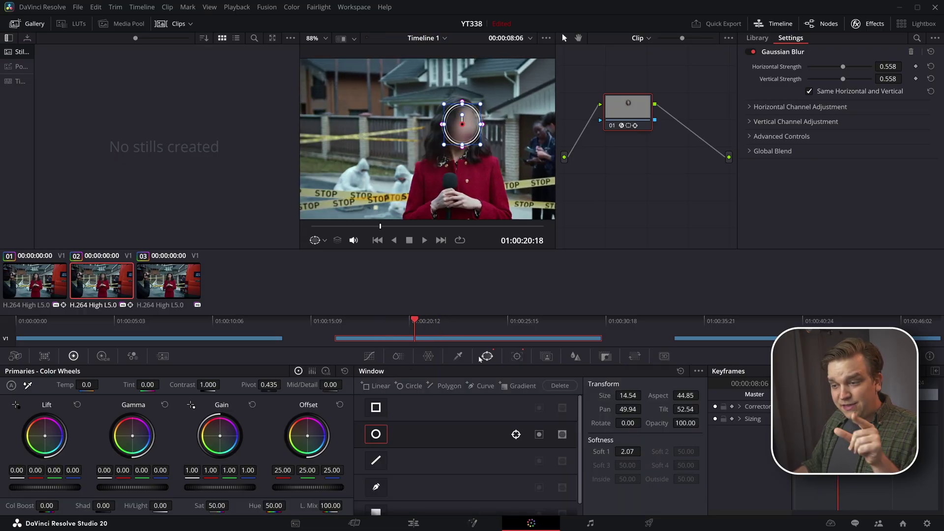
pyautogui.click(516, 356)
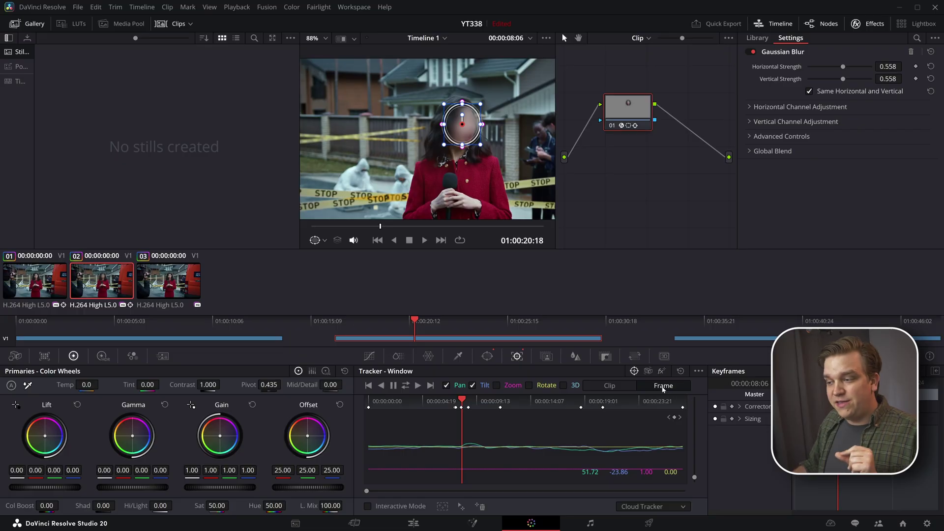
pyautogui.press('Left')
pyautogui.press('Left')
pyautogui.press('Left')
pyautogui.press('Left')
pyautogui.press('Left')
pyautogui.press('Left')
pyautogui.press('Left')
pyautogui.press('Left')
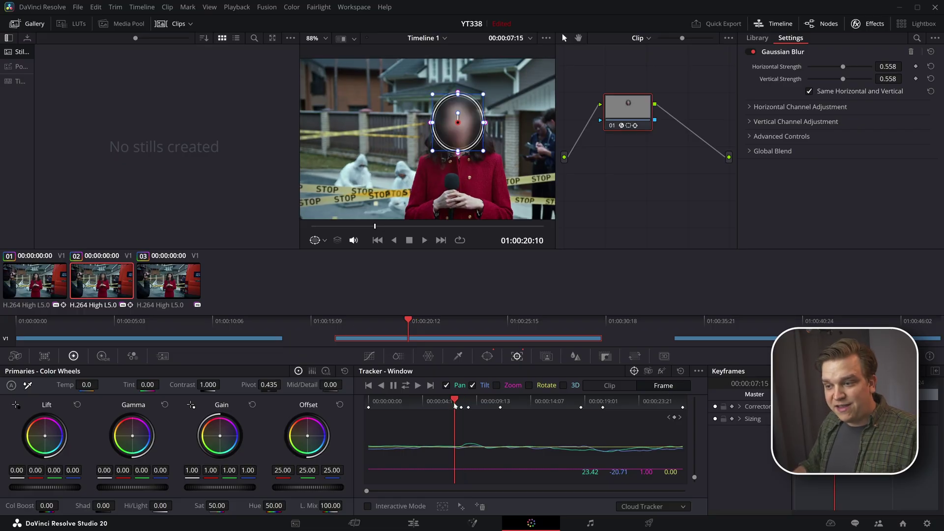
pyautogui.press('Right')
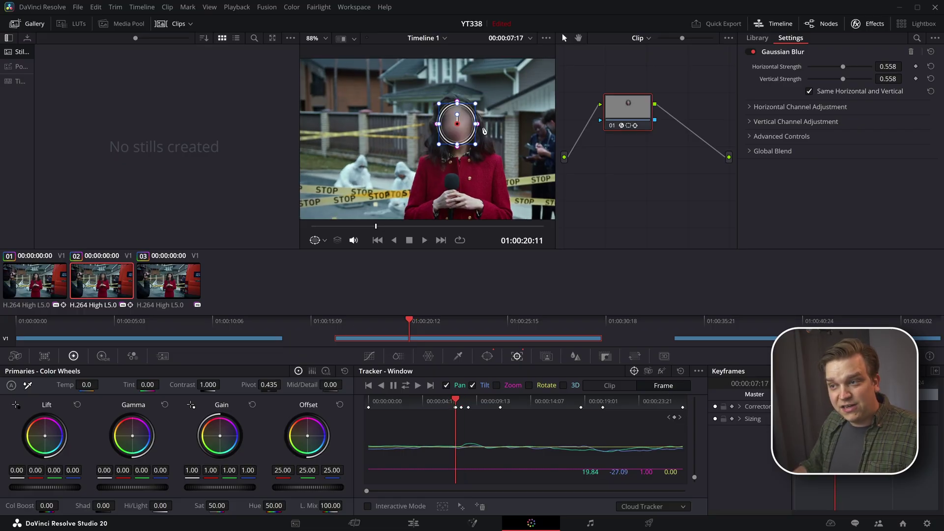
pyautogui.moveTo(476, 146); pyautogui.dragTo(480, 146)
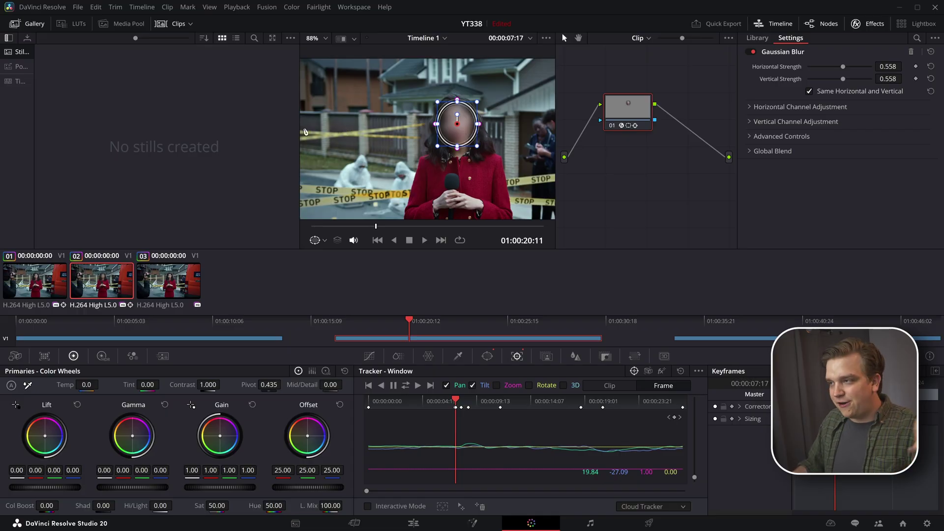
# On clip 03, add a Color Generator node found by searching 'color' in the Effects Library
pyautogui.click(197, 282)
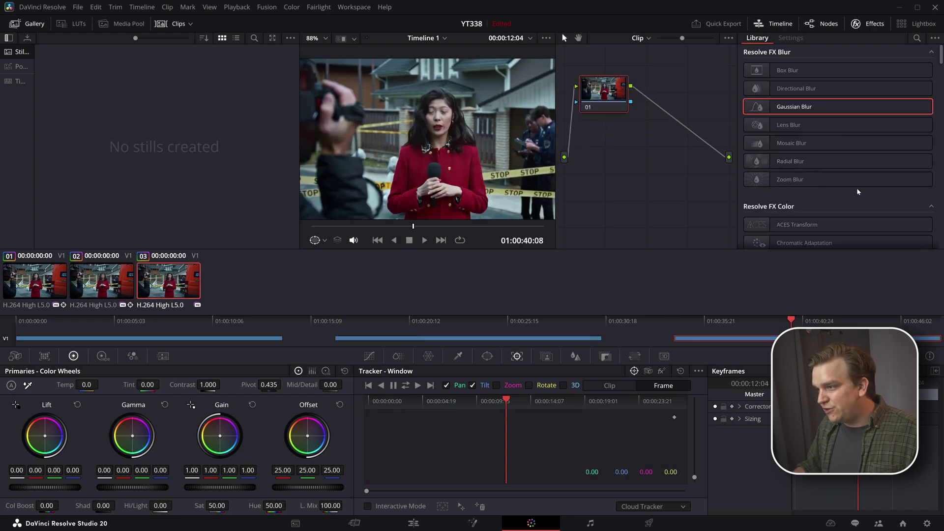
pyautogui.scroll(-4, 858, 192)
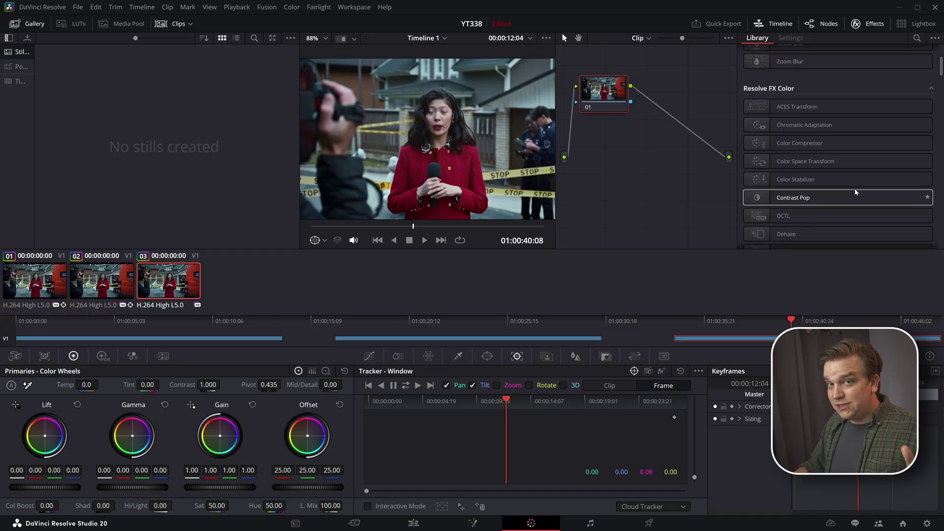
pyautogui.click(917, 38)
pyautogui.write('color')
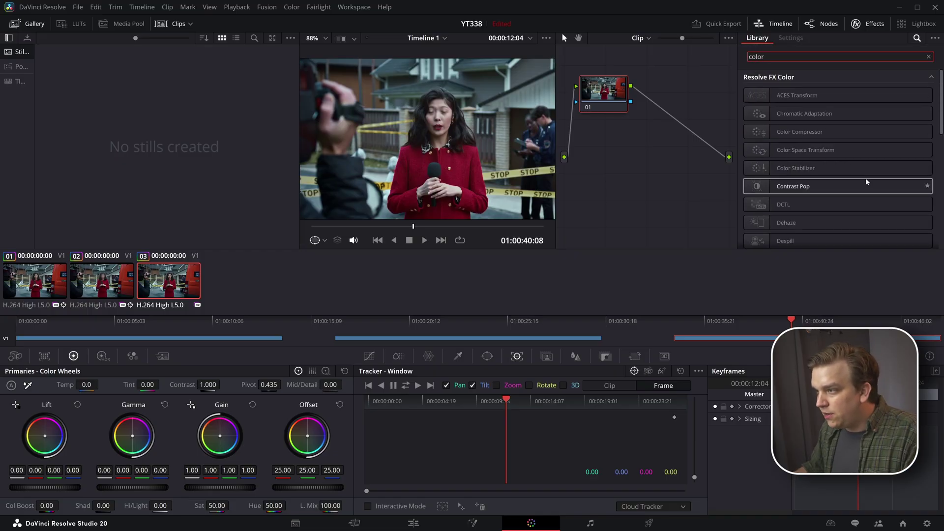
pyautogui.scroll(-5, 866, 182)
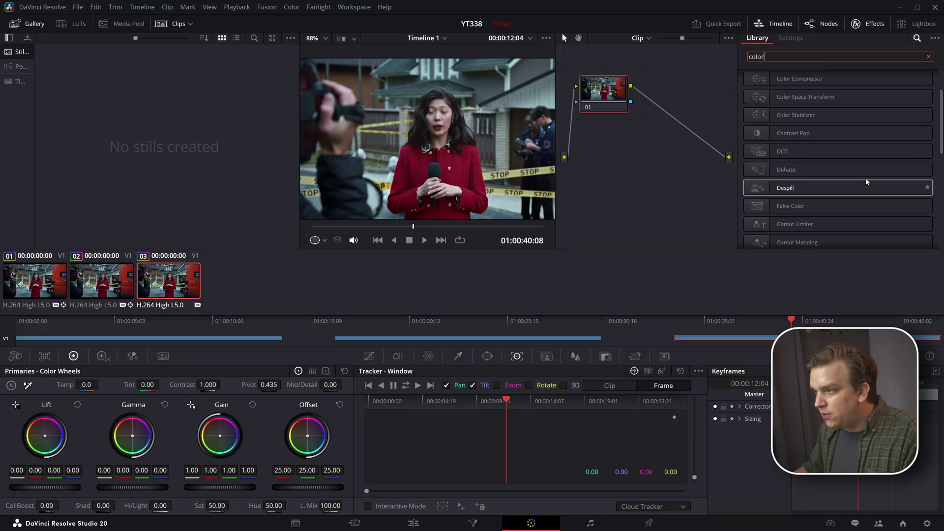
pyautogui.moveTo(812, 192); pyautogui.dragTo(673, 122)
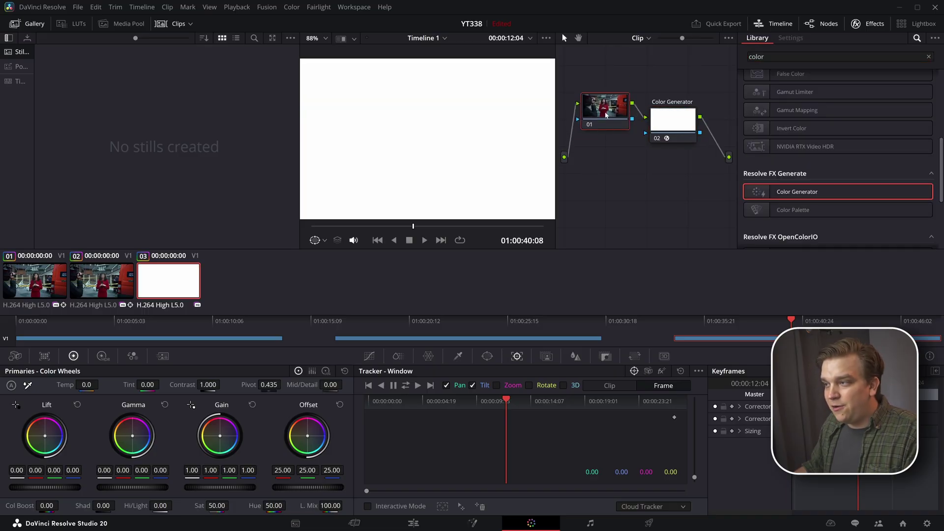
# Set the Color Generator's colour to black (#000000)
pyautogui.click(810, 91)
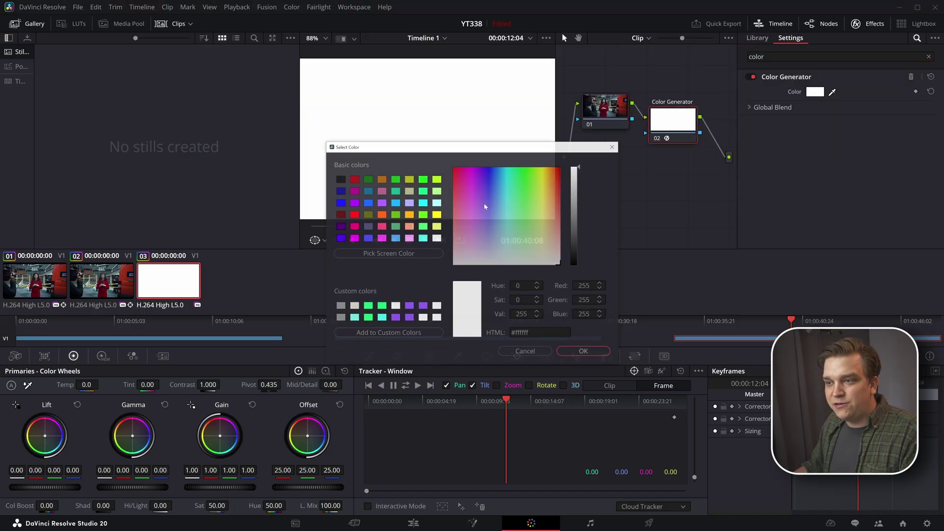
pyautogui.click(559, 193)
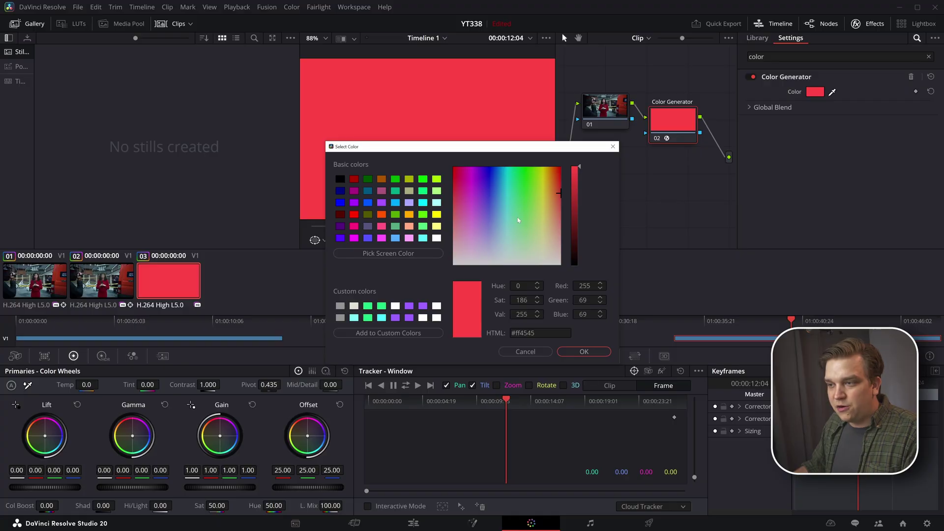
pyautogui.click(574, 263)
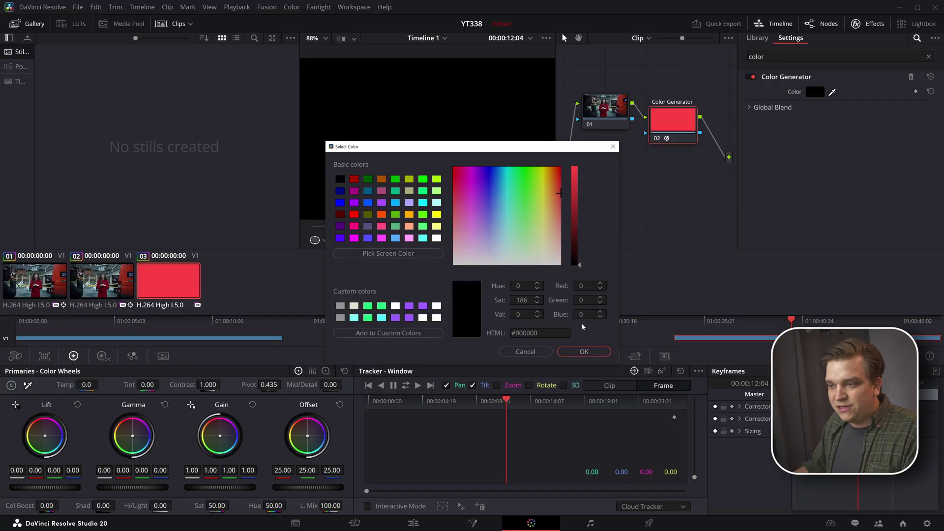
pyautogui.click(584, 351)
pyautogui.click(487, 355)
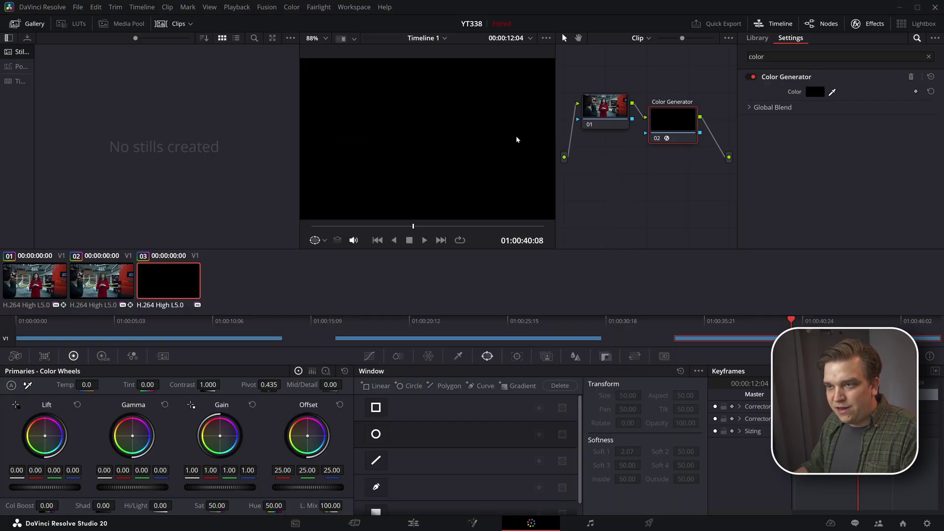
# Confine the black solid to a circular window on the reporter's face, tracked forward and backward
pyautogui.click(377, 434)
pyautogui.moveTo(472, 201); pyautogui.dragTo(457, 159)
pyautogui.click(517, 357)
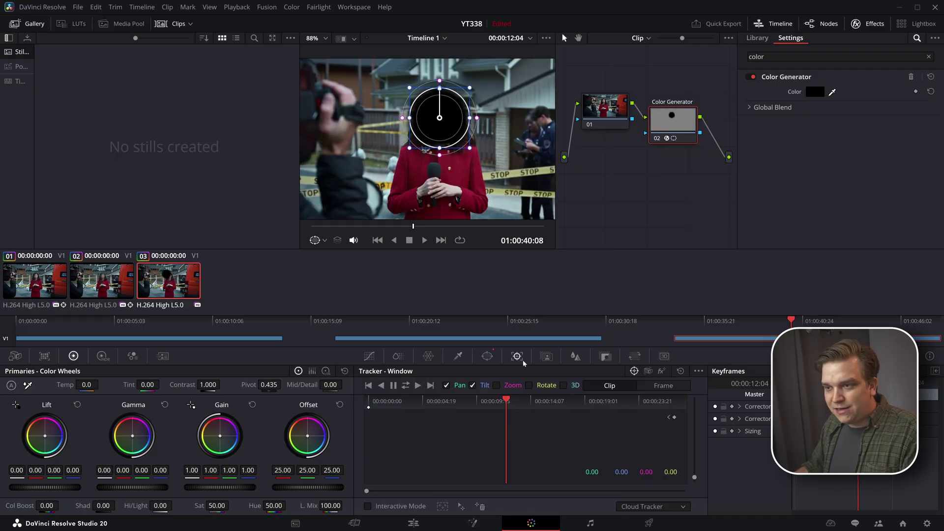
pyautogui.moveTo(507, 400); pyautogui.dragTo(518, 398)
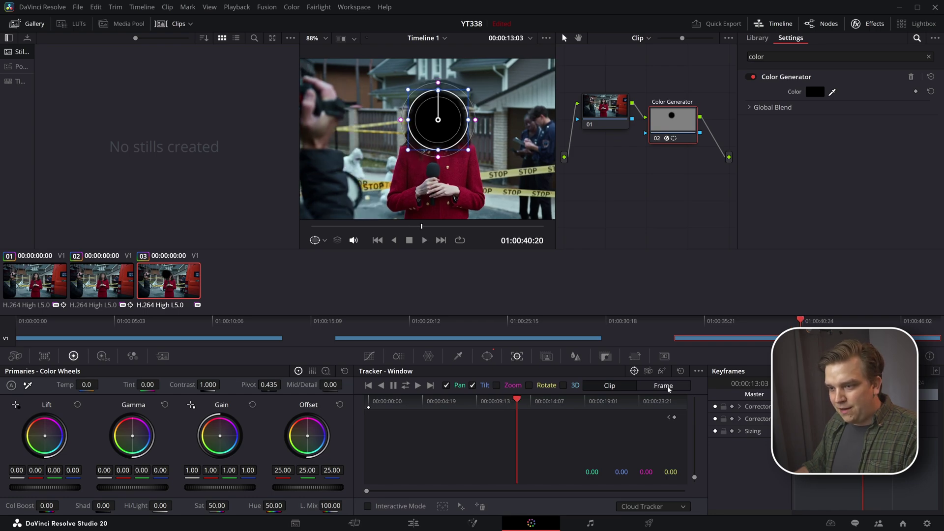
pyautogui.click(408, 386)
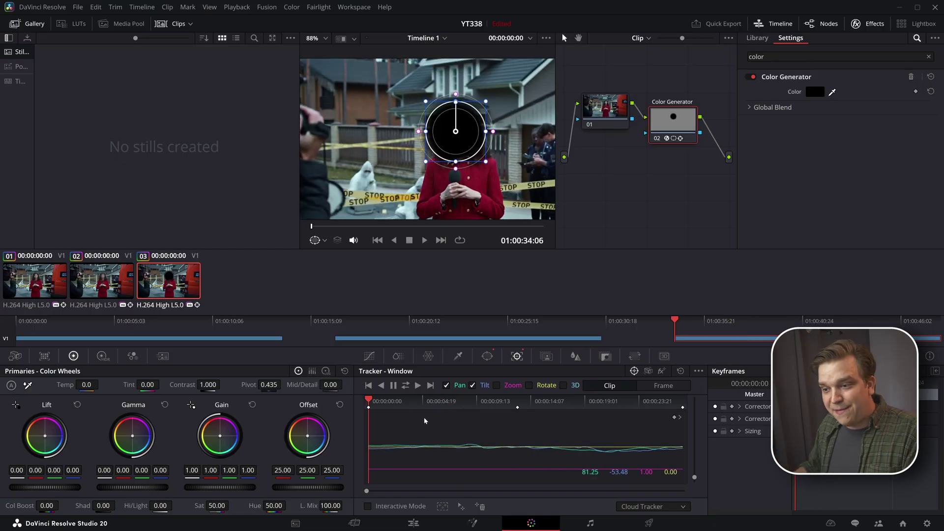
# Hide the window outline and check the mask at the clip's start and later frames
pyautogui.click(401, 401)
pyautogui.click(315, 240)
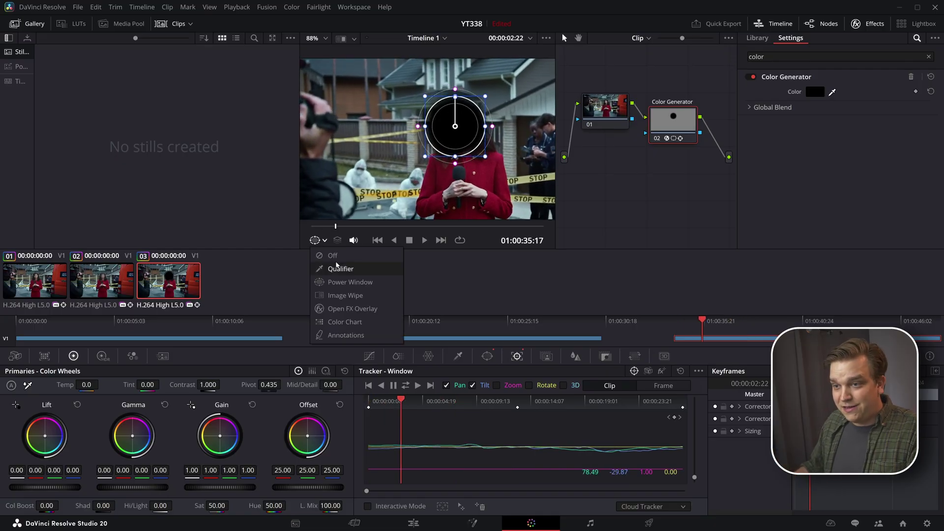
pyautogui.click(332, 255)
pyautogui.click(373, 403)
pyautogui.click(558, 425)
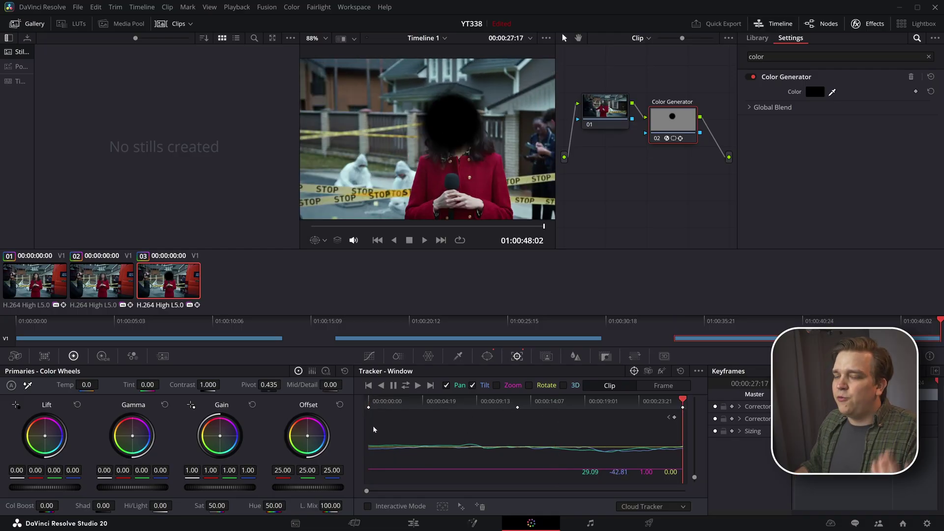
pyautogui.press('Home')
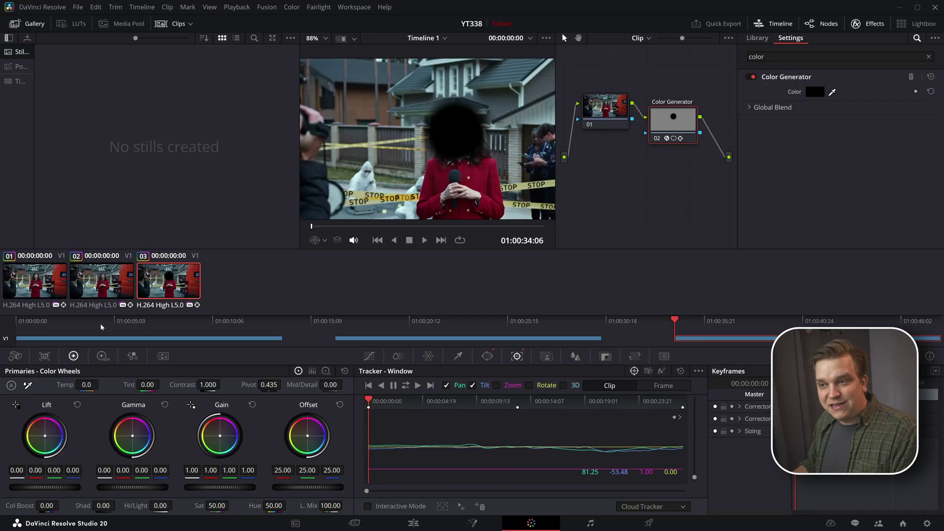
# Scrub across the timeline to review the face covers on all three reporter clips
pyautogui.moveTo(102, 327); pyautogui.dragTo(763, 334)
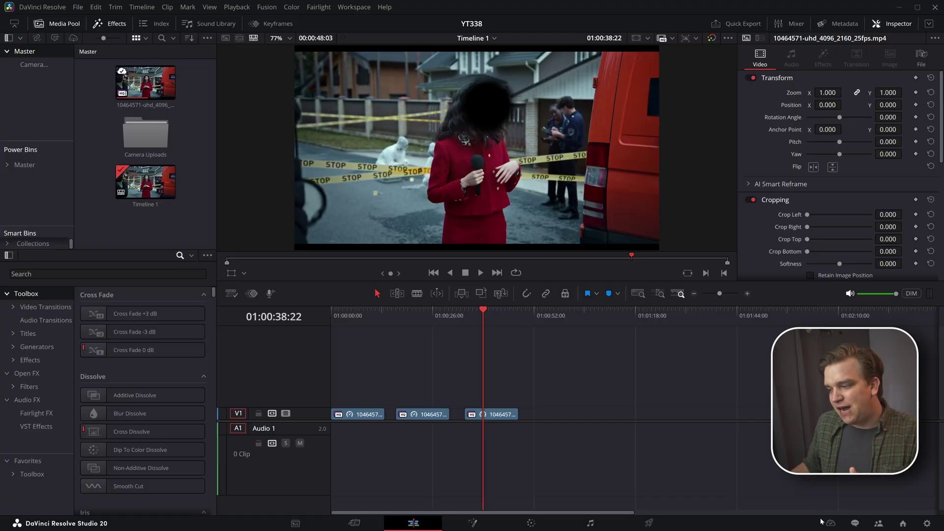
pyautogui.click(829, 523)
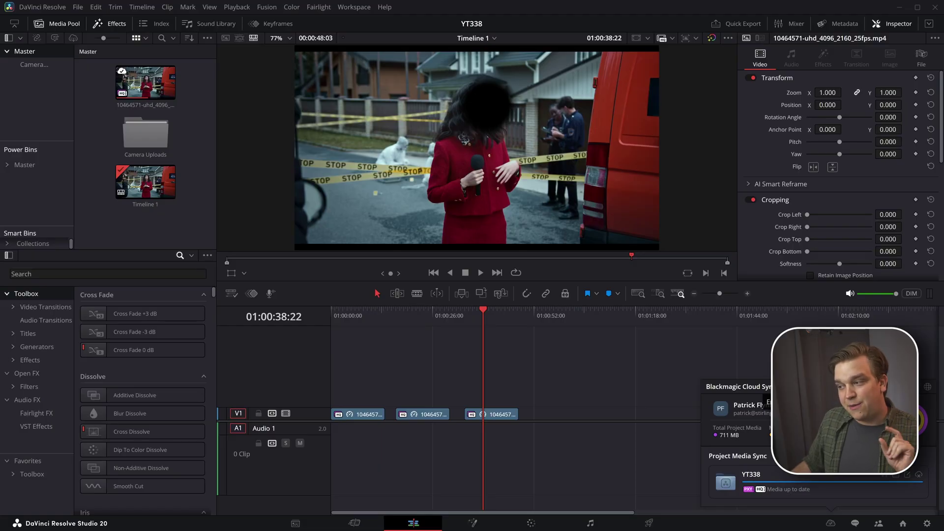
pyautogui.click(926, 388)
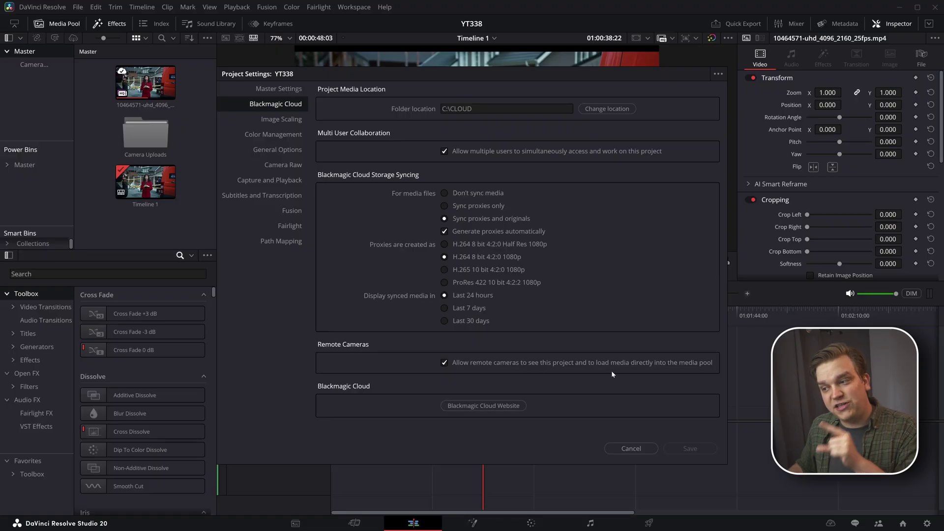
pyautogui.click(630, 448)
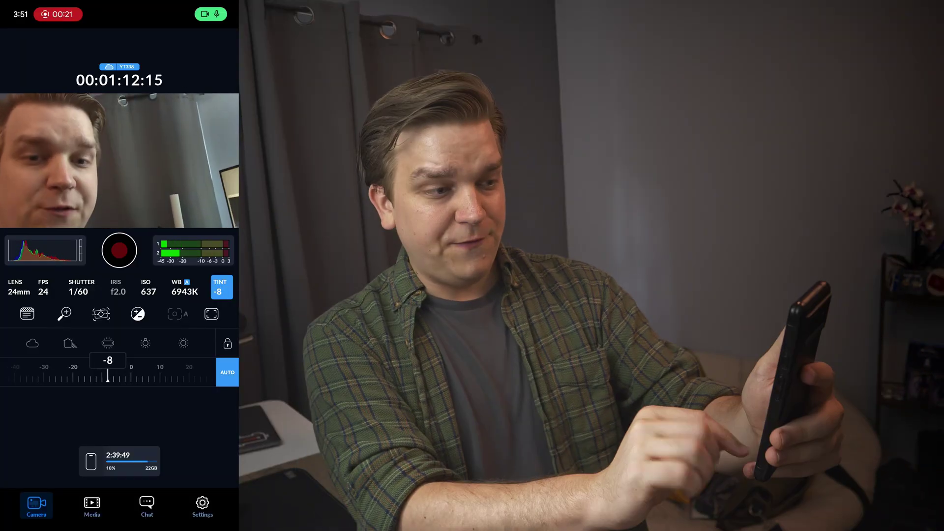
# Check the YT338 uploads and the Live Sync media setting, then start recording a new clip
pyautogui.click(92, 504)
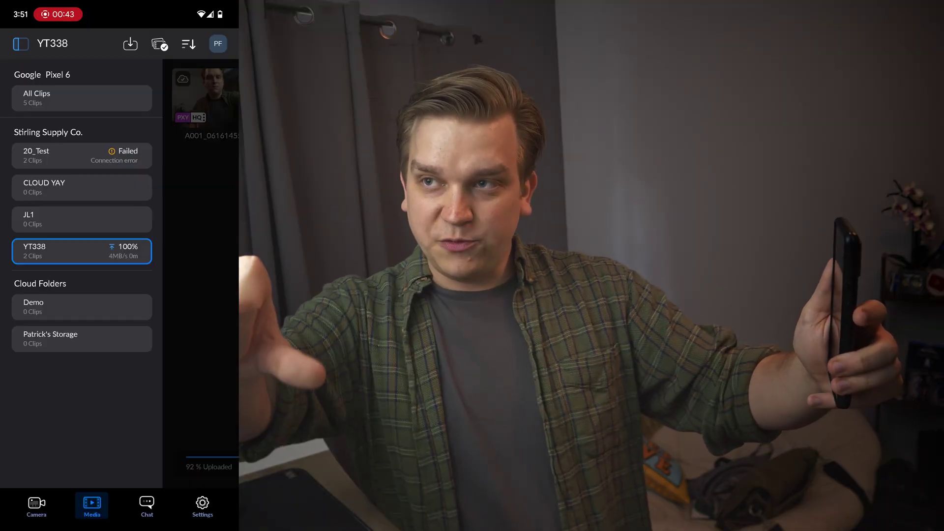
pyautogui.click(20, 43)
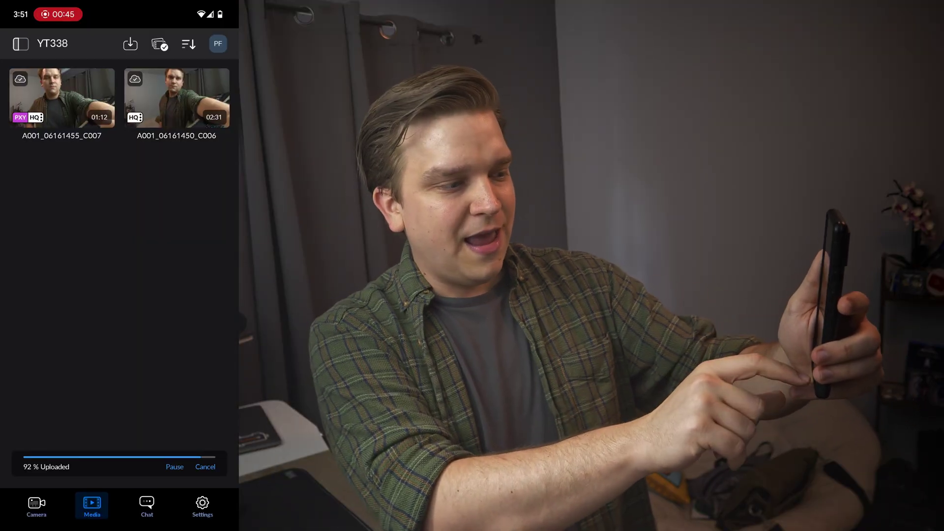
pyautogui.click(202, 505)
pyautogui.scroll(-3, 119, 283)
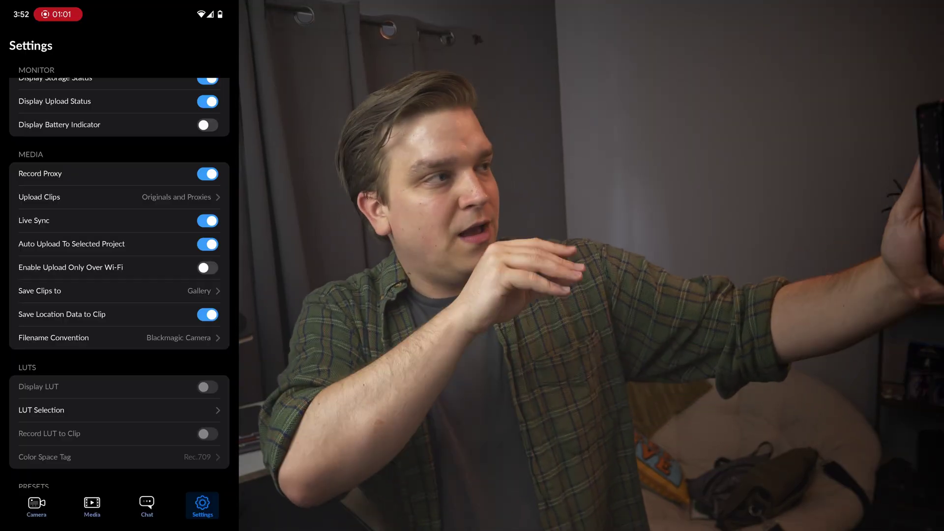
pyautogui.click(36, 507)
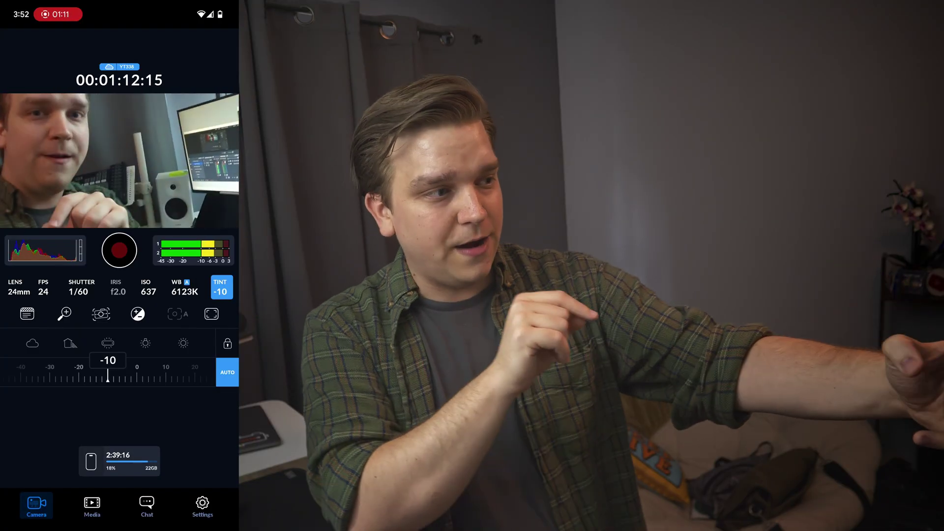
pyautogui.click(119, 250)
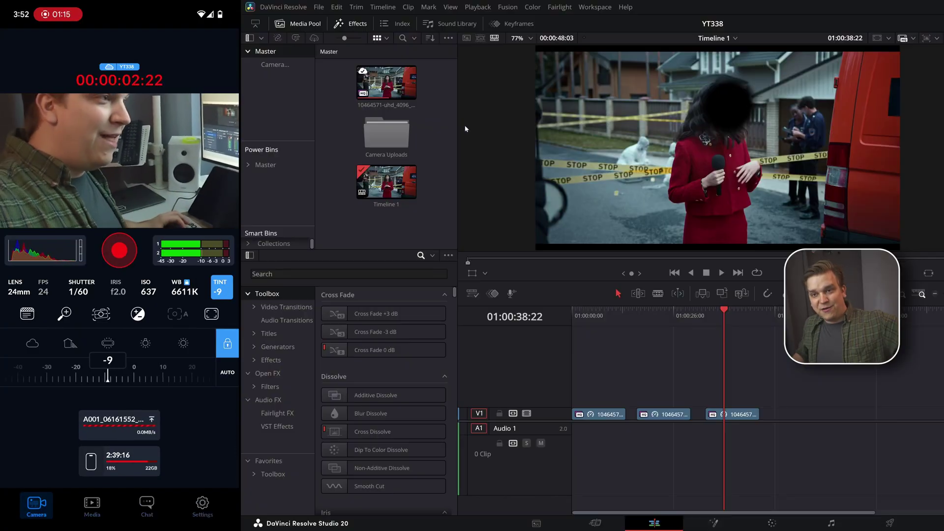
# Place the new A001 clip from Camera Uploads at the timeline end, play it, and extend its right edge
pyautogui.doubleClick(378, 134)
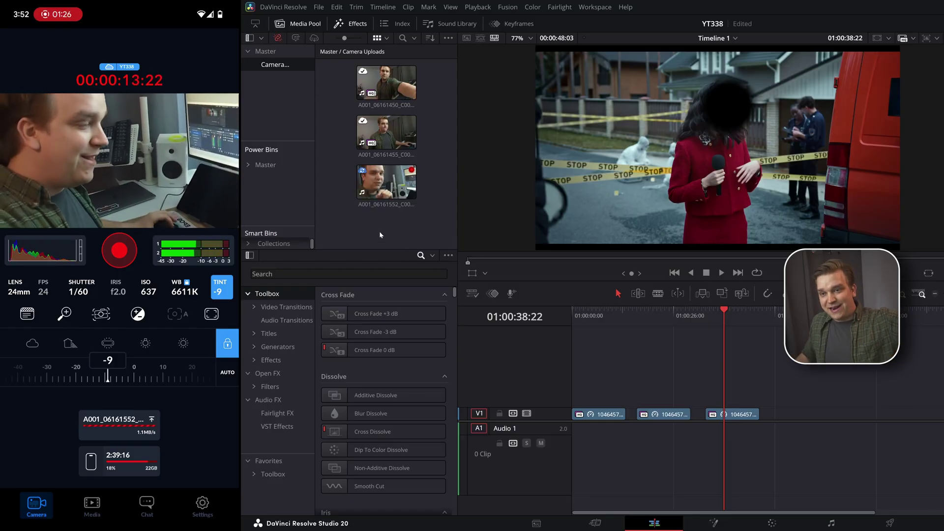
pyautogui.moveTo(393, 207); pyautogui.dragTo(847, 421)
pyautogui.press('space')
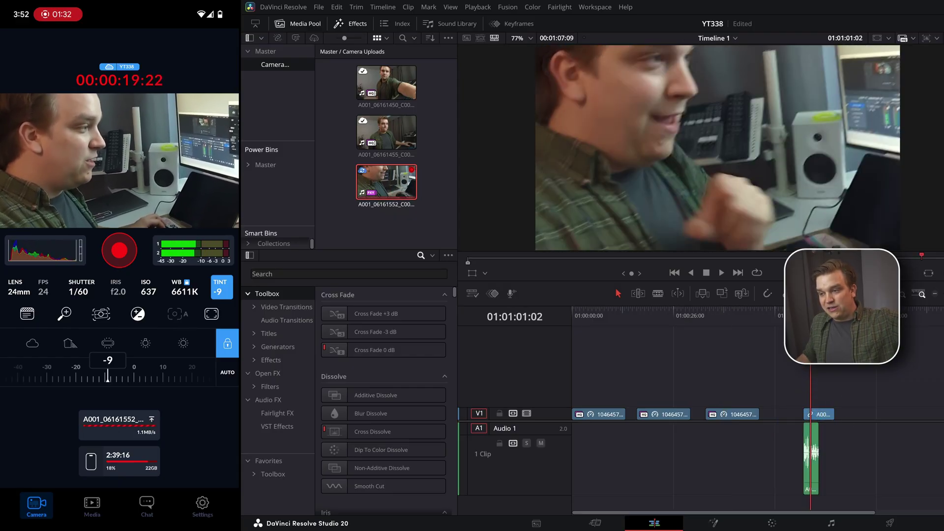
pyautogui.press('space')
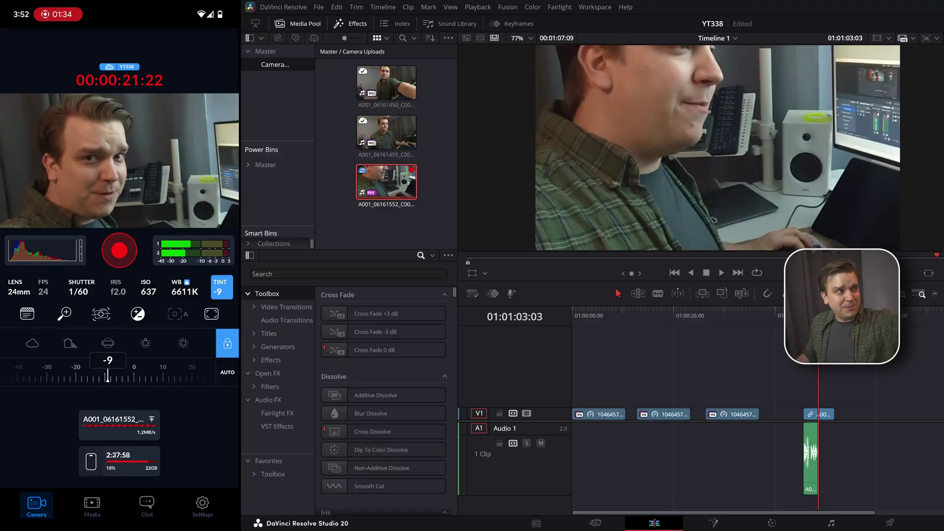
pyautogui.moveTo(828, 416); pyautogui.dragTo(849, 417)
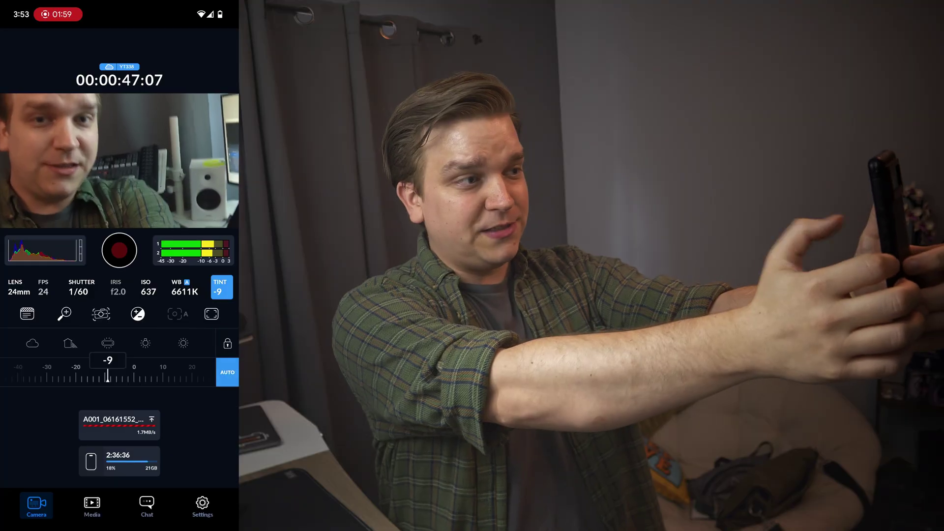
# Type and send 'hey hey hey' in the Chat tab's message field
pyautogui.click(147, 505)
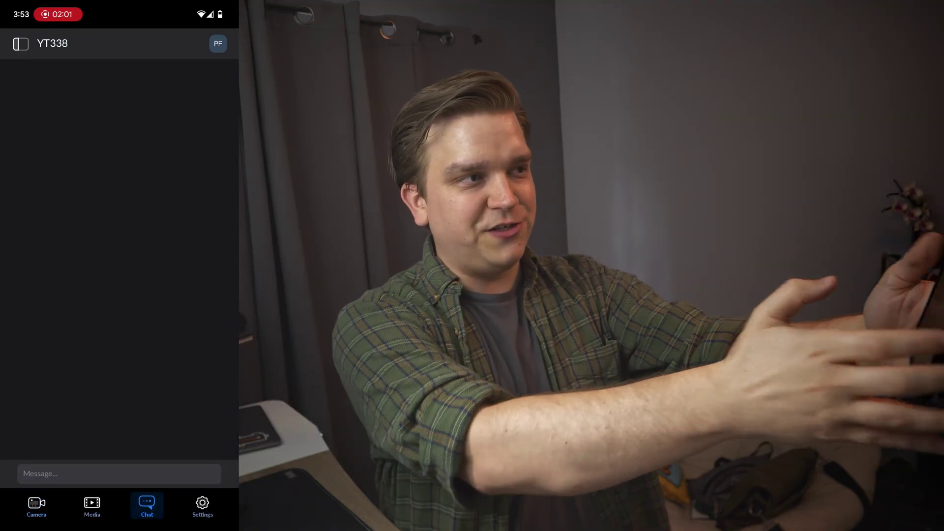
pyautogui.click(118, 473)
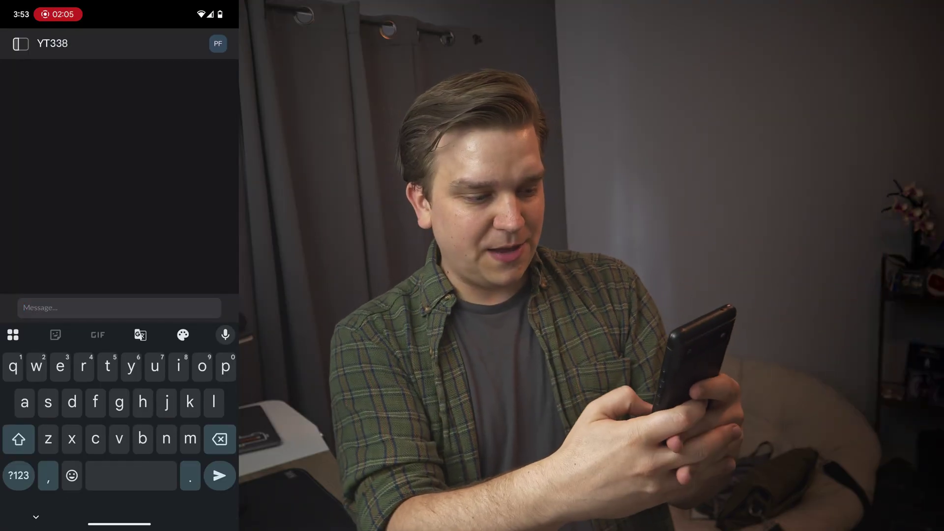
pyautogui.write('hey hey hey')
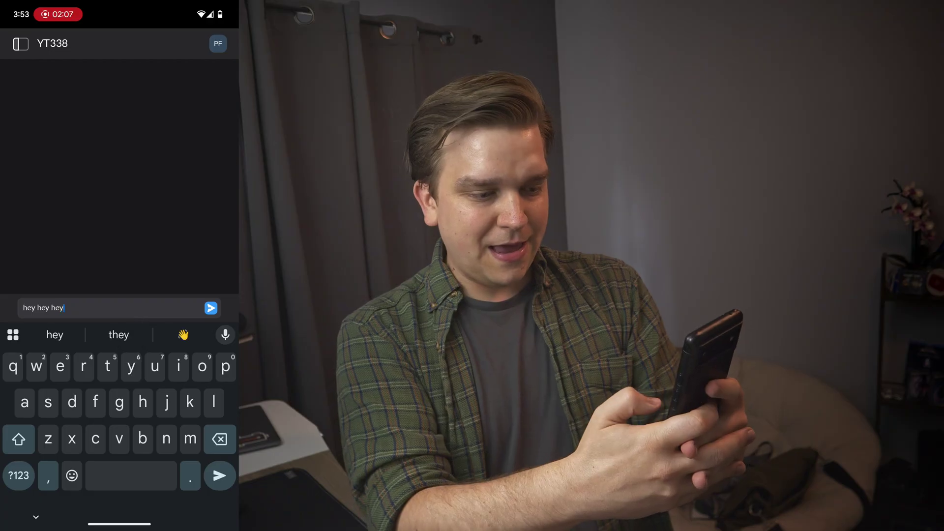
pyautogui.press('Return')
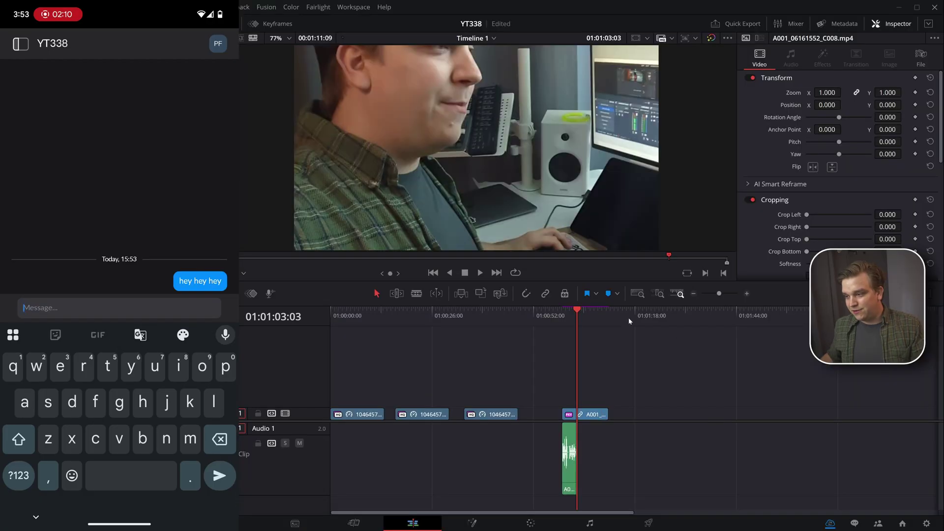
# Open the Camera Crew chat from the status bar and drag it off the viewer beside the Inspector
pyautogui.click(635, 319)
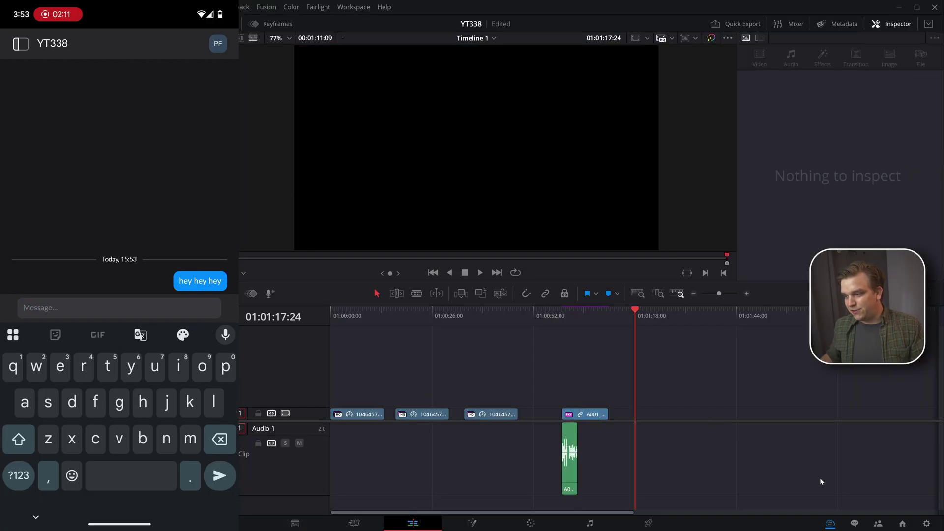
pyautogui.click(855, 524)
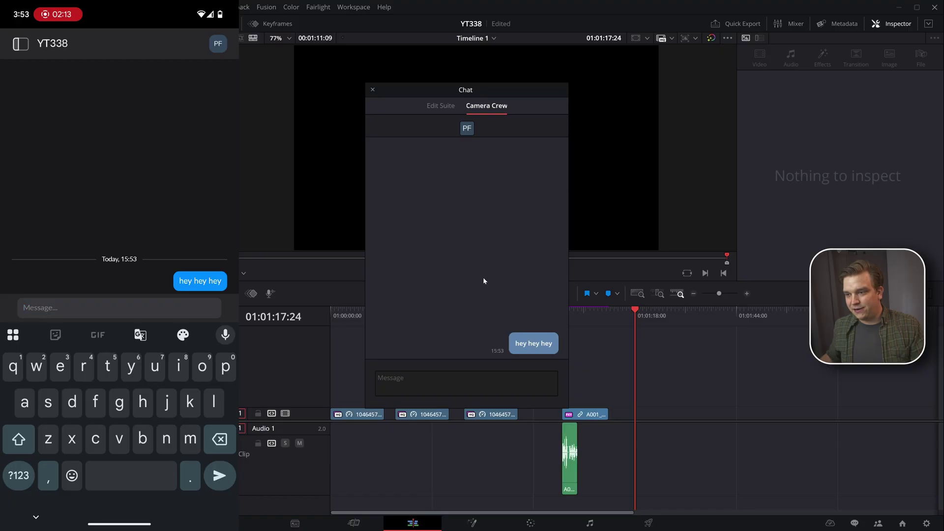
pyautogui.moveTo(476, 91); pyautogui.dragTo(459, 82)
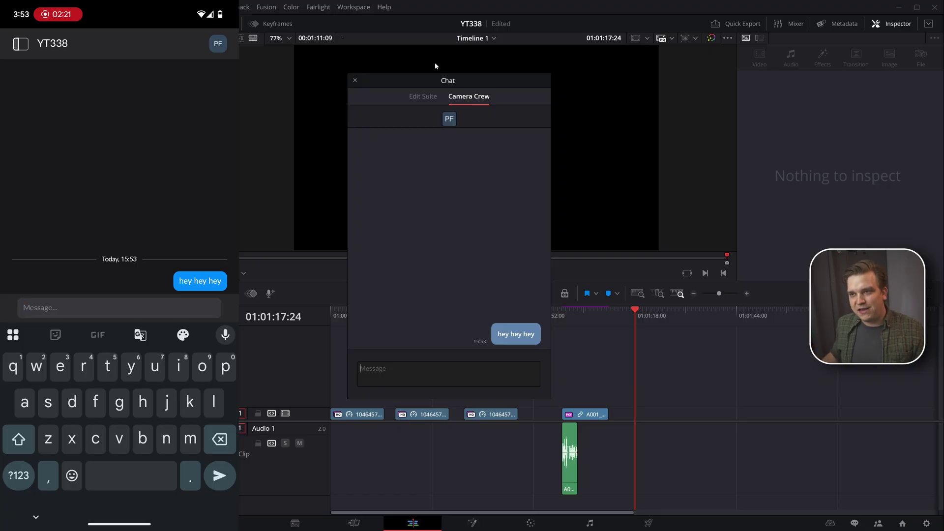
pyautogui.moveTo(413, 86); pyautogui.dragTo(677, 97)
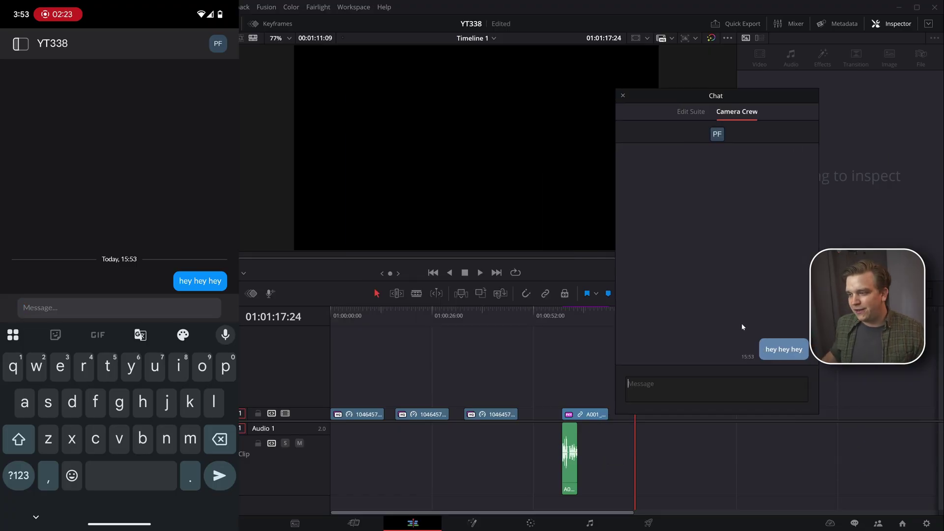